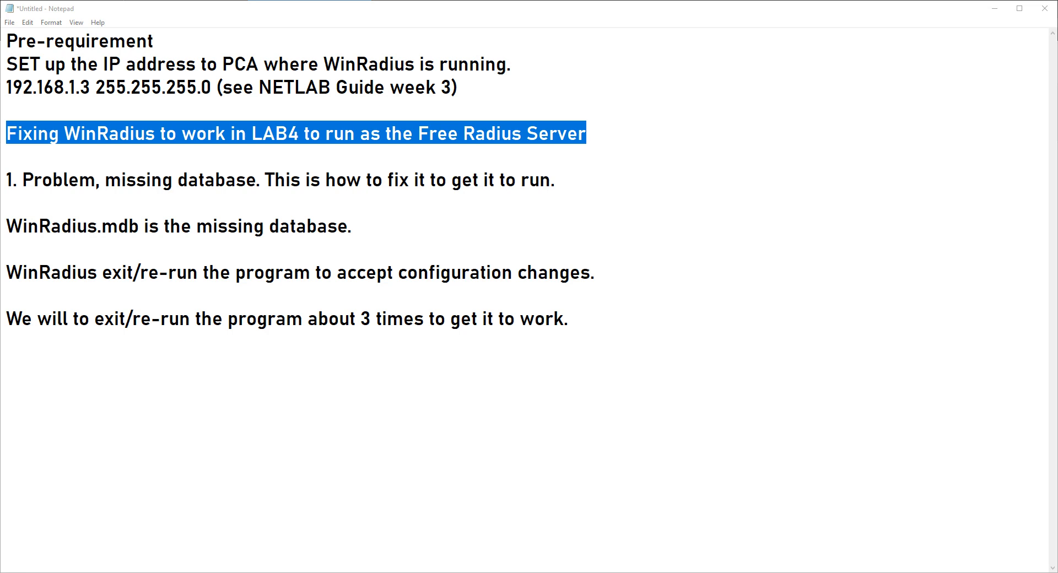
Minimize the WinRadius setup notes to reveal the NETLAB+ AAA and RADIUS topology page
click(995, 8)
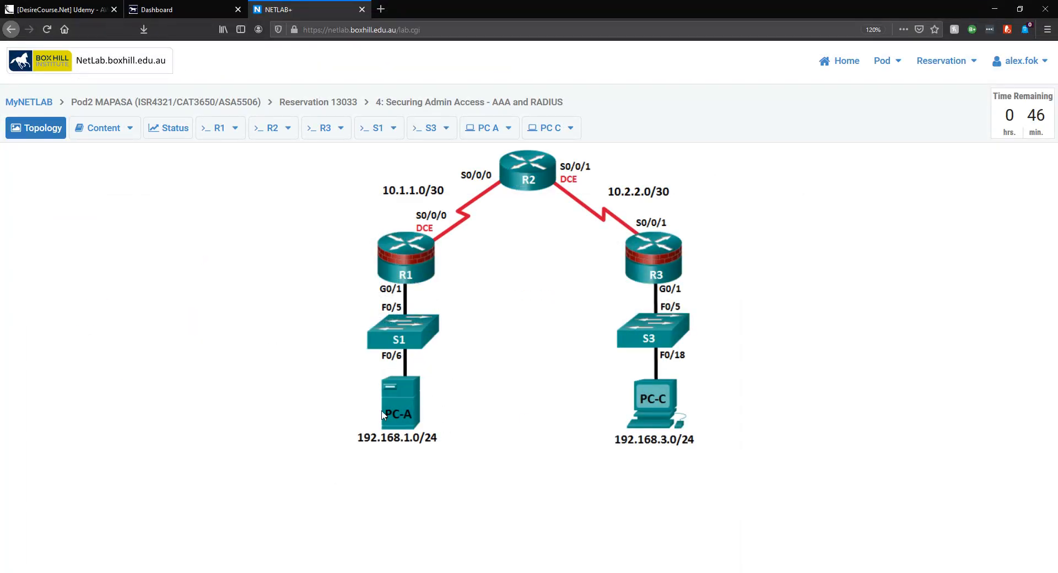
On PC-A, reach Local Area Connection Properties through Control Panel's Network and Sharing Center
click(399, 394)
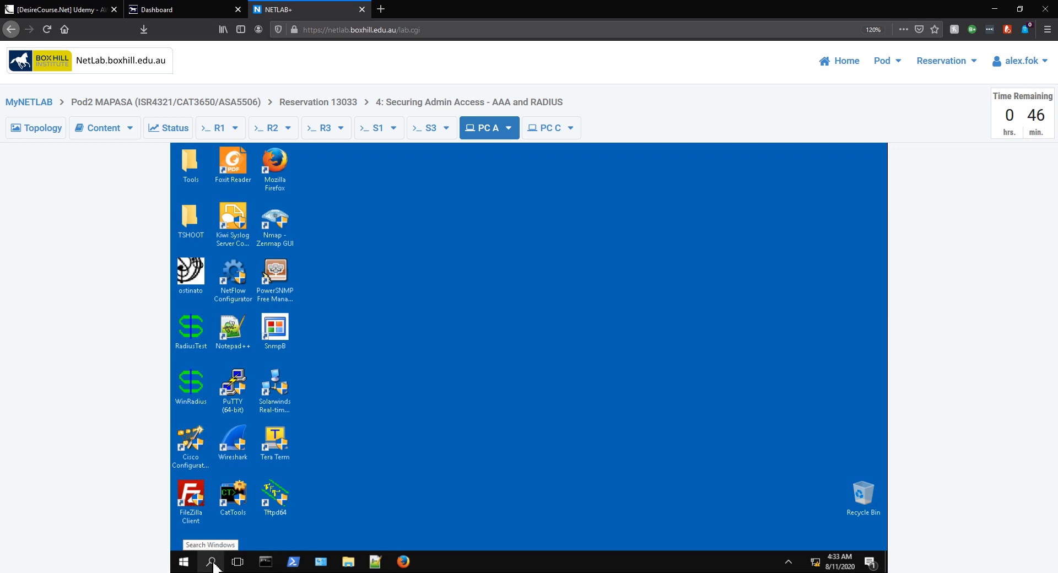
click(211, 562)
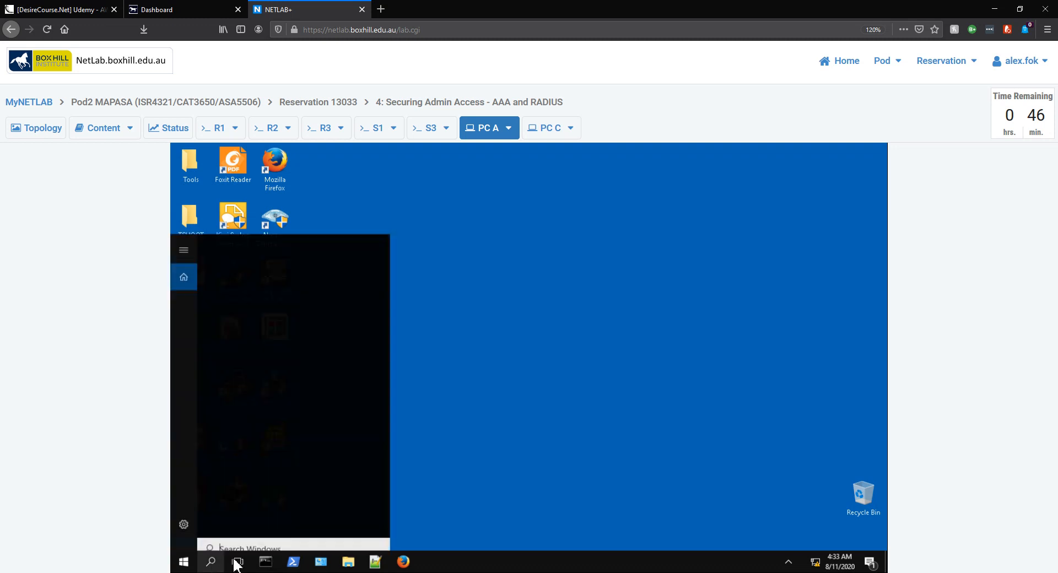
text(control panel)
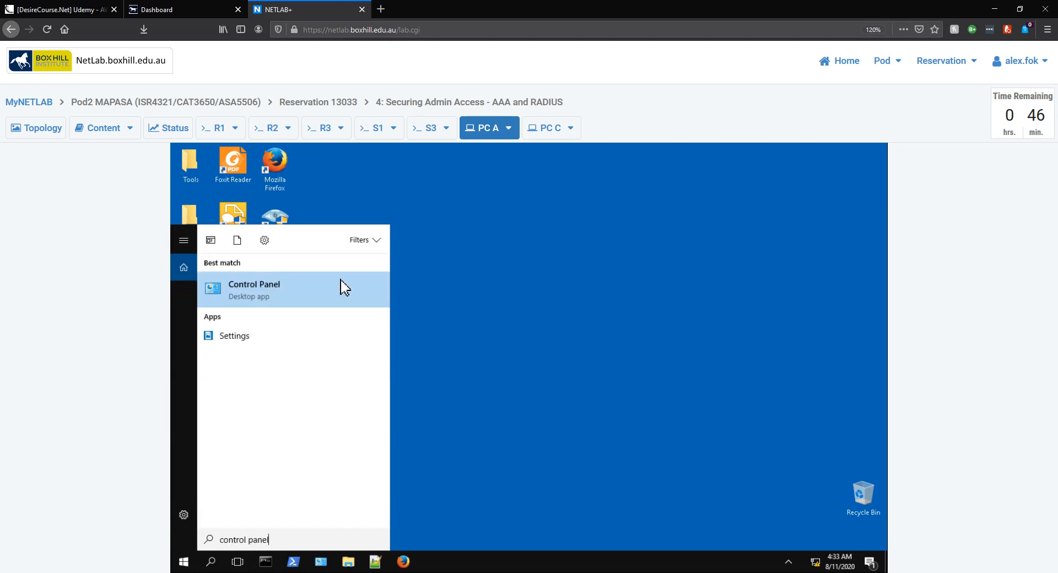
click(333, 296)
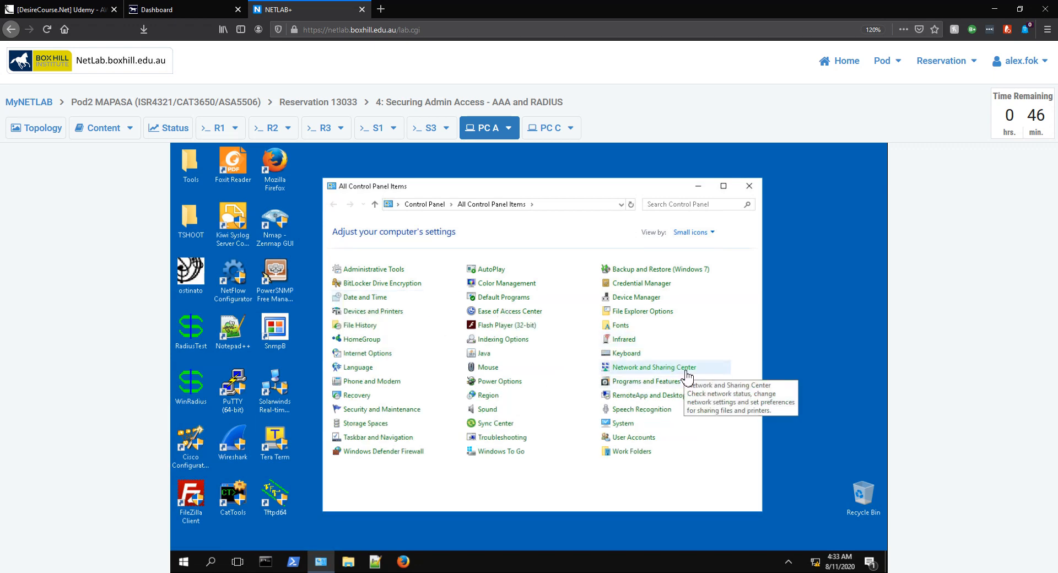
click(687, 376)
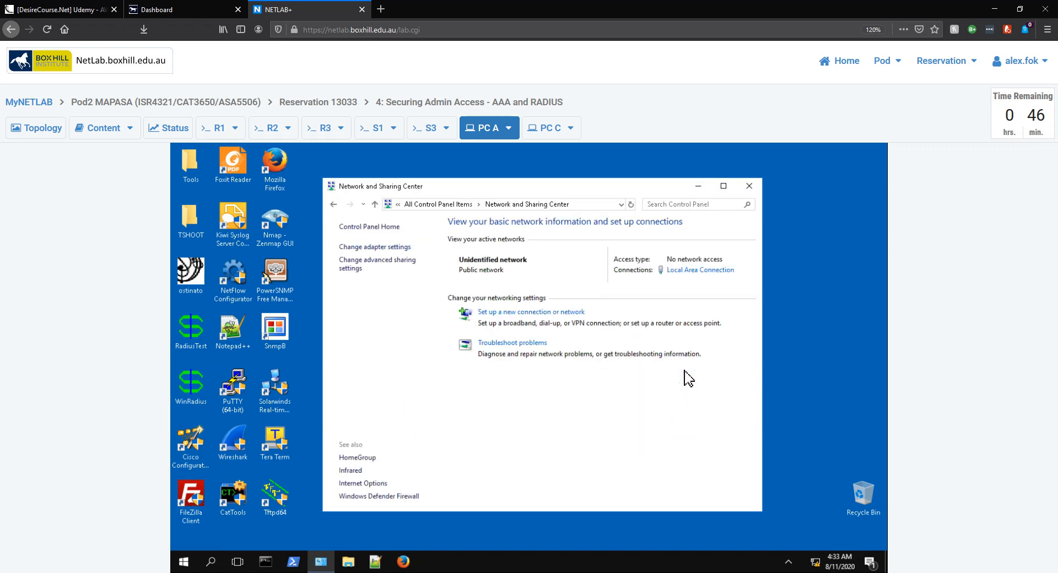
click(701, 272)
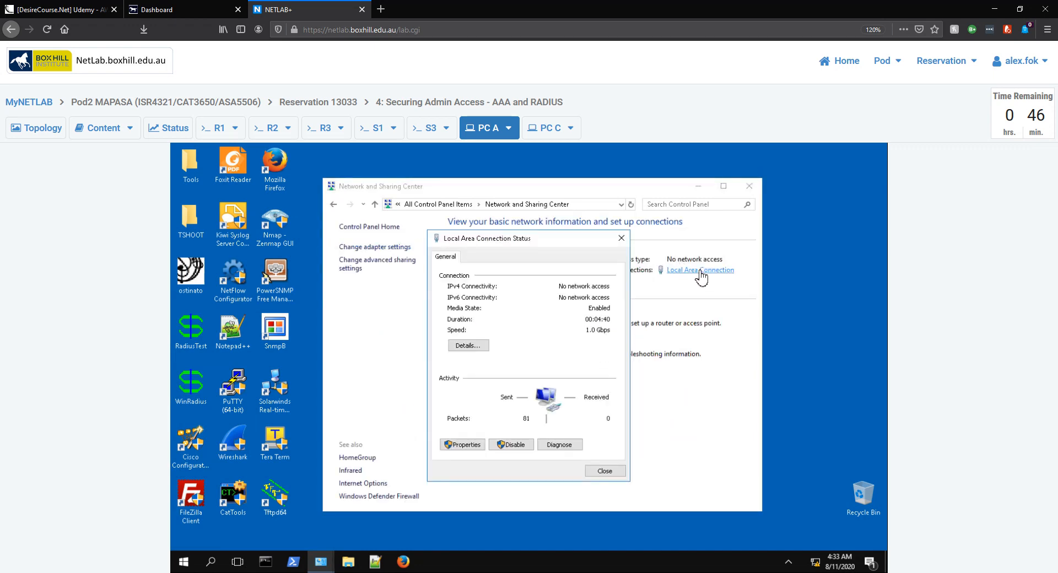
click(474, 448)
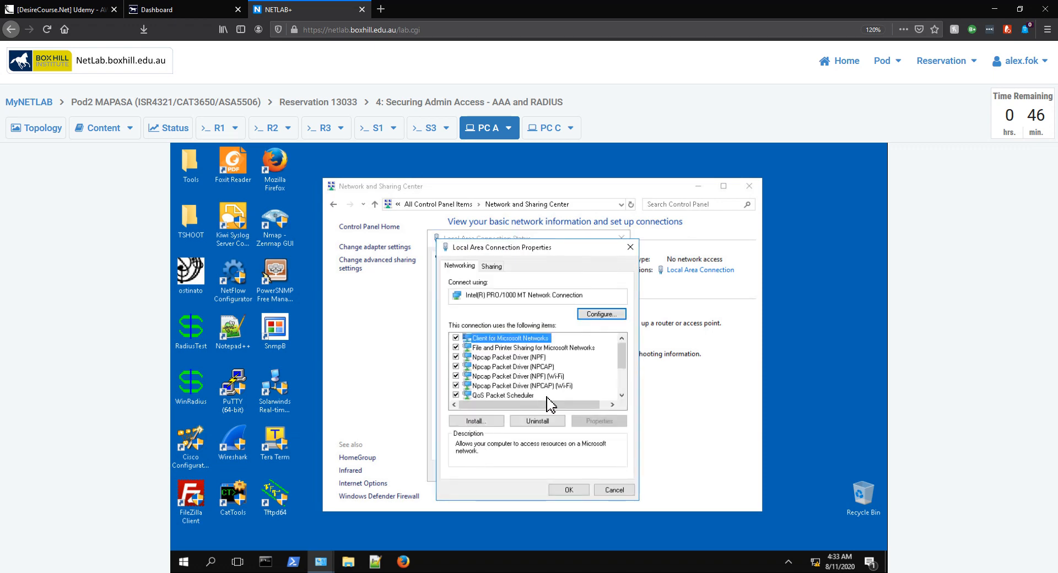
scroll(572, 386, down, 2)
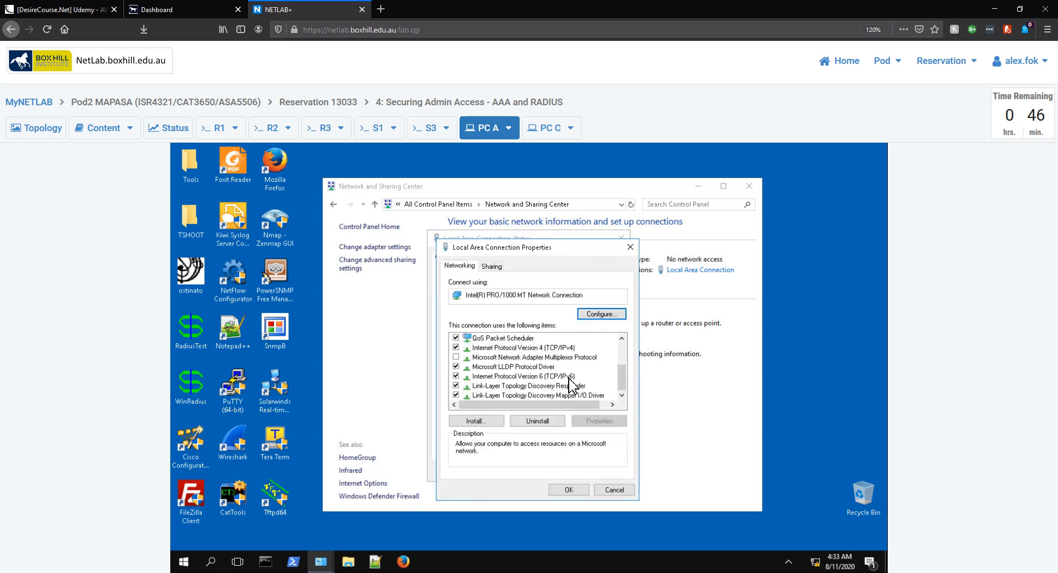
Set IPv4 to static 192.168.1.3, mask 255.255.255.0, gateway 192.168.1.1
double_click(566, 348)
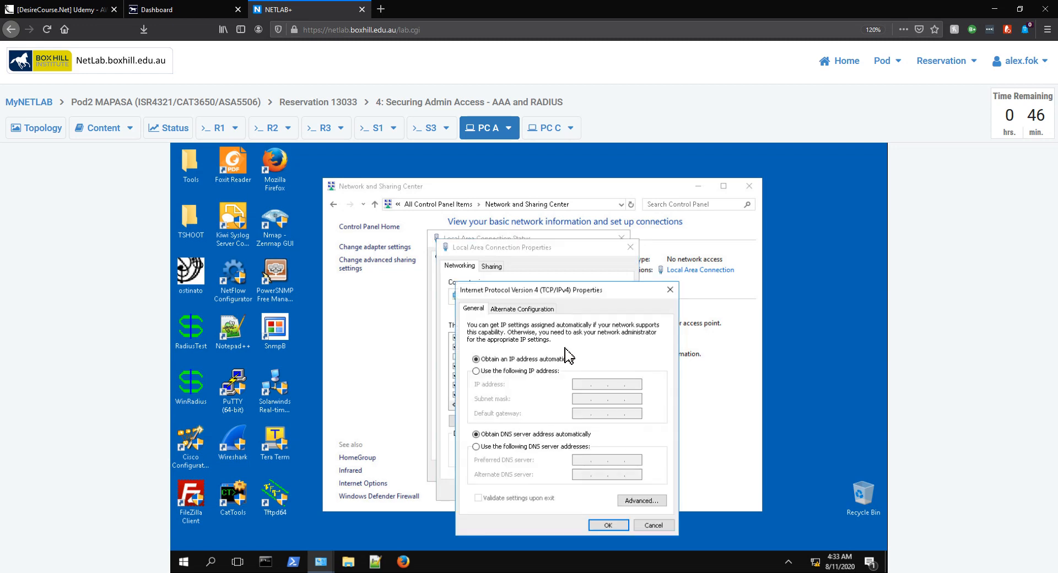
click(538, 373)
click(581, 384)
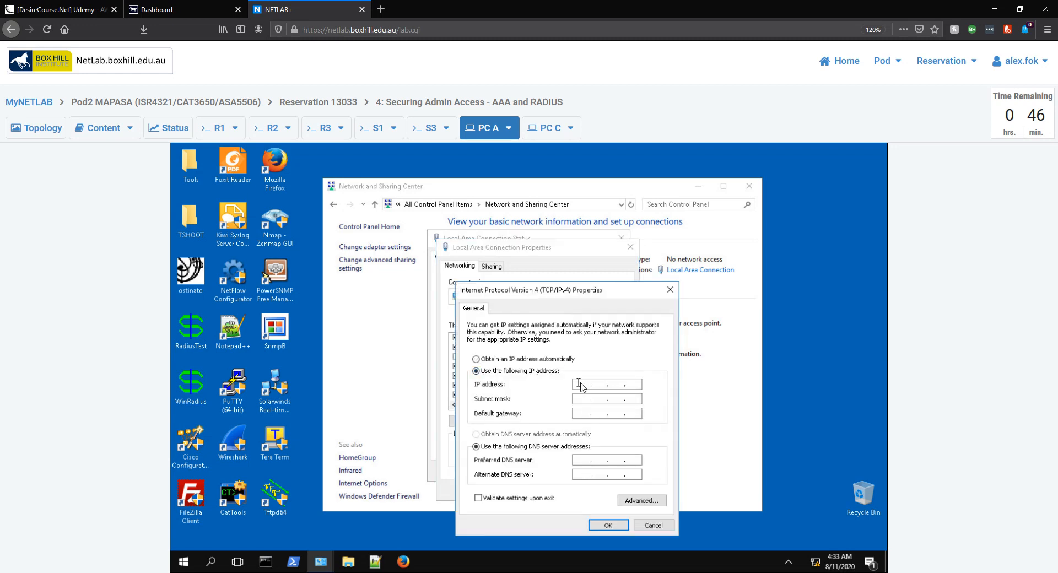
text(192.168.1.3)
key(Tab)
text(255.255.255.2)
text(0)
text(192.168.1)
text(168 . 1 . 1)
click(607, 526)
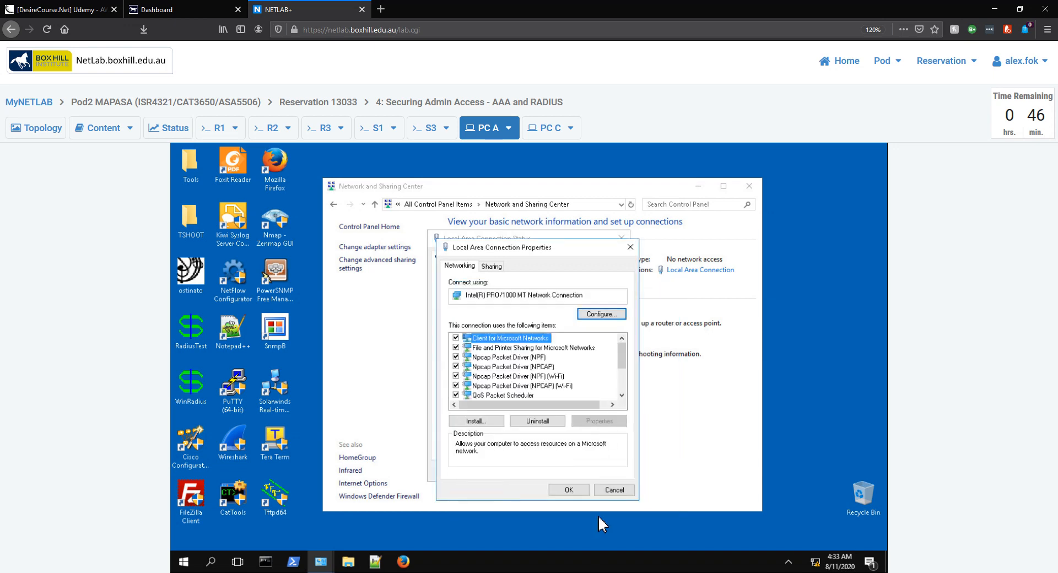
Apply the connection properties and close the network status and sharing windows
click(570, 492)
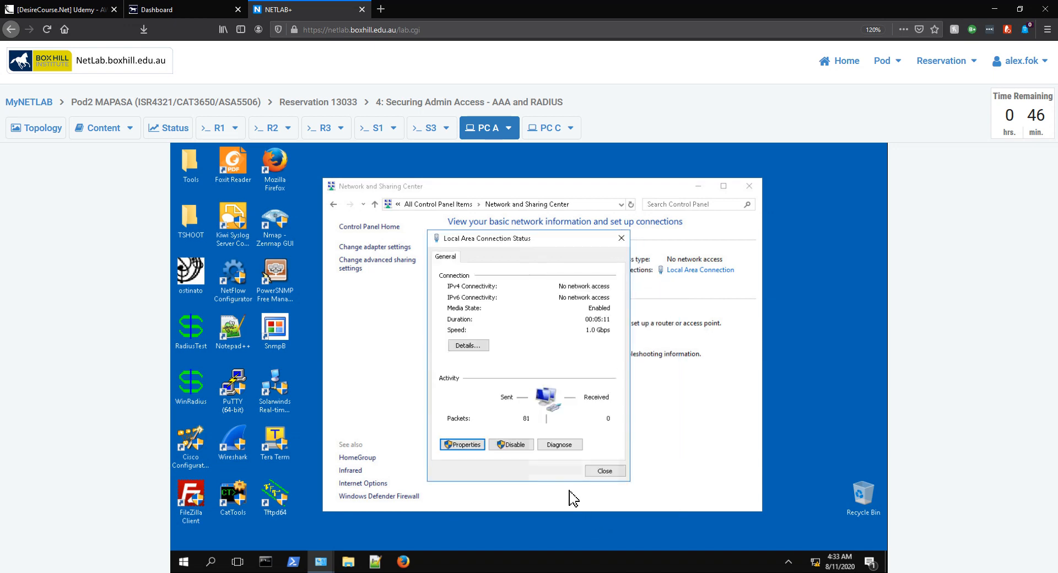
click(604, 471)
click(699, 186)
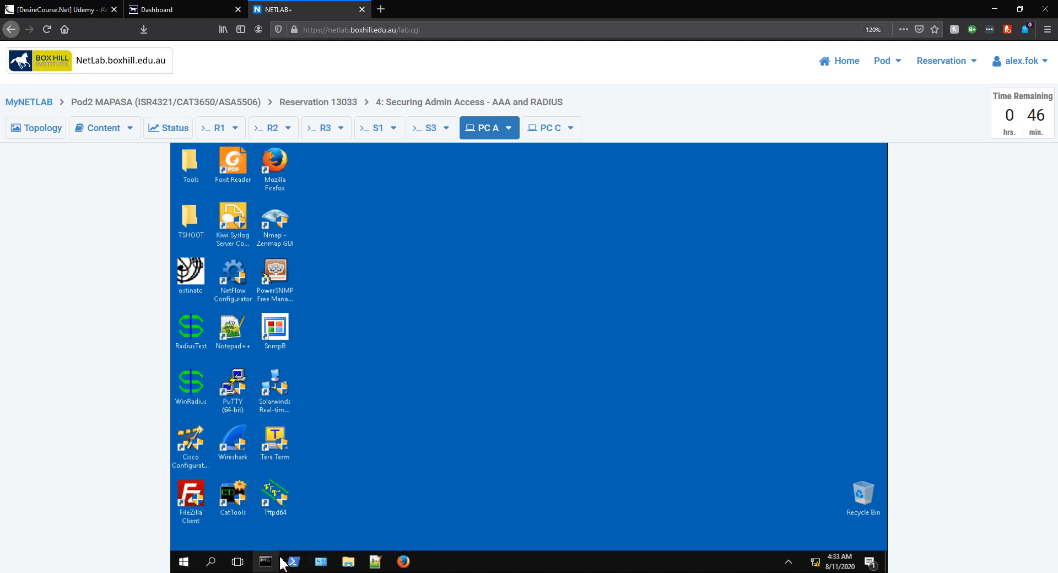
Open a Command Prompt on PC-A and enlarge its console font to size 28
click(267, 561)
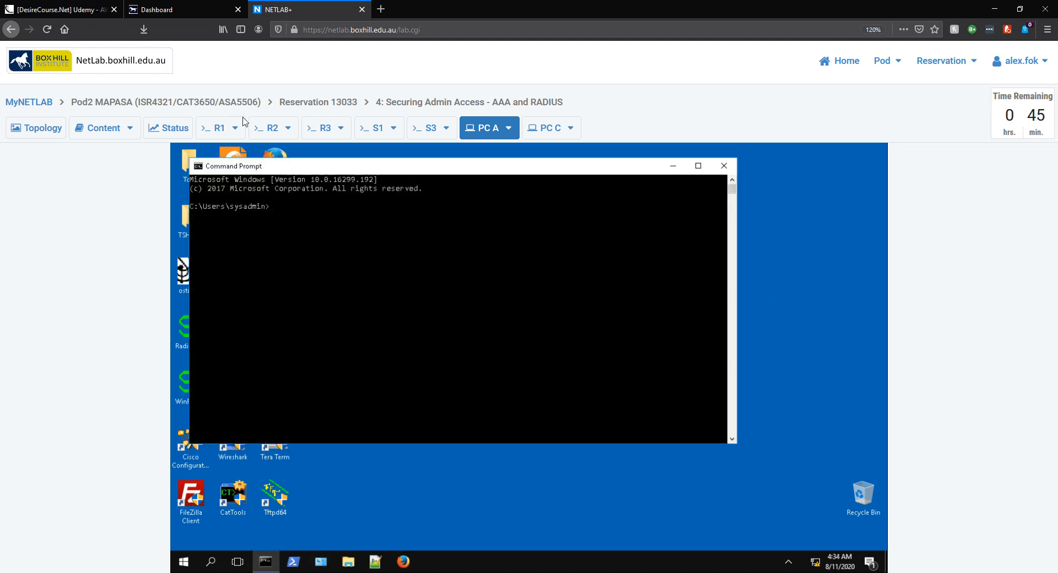
right_click(280, 166)
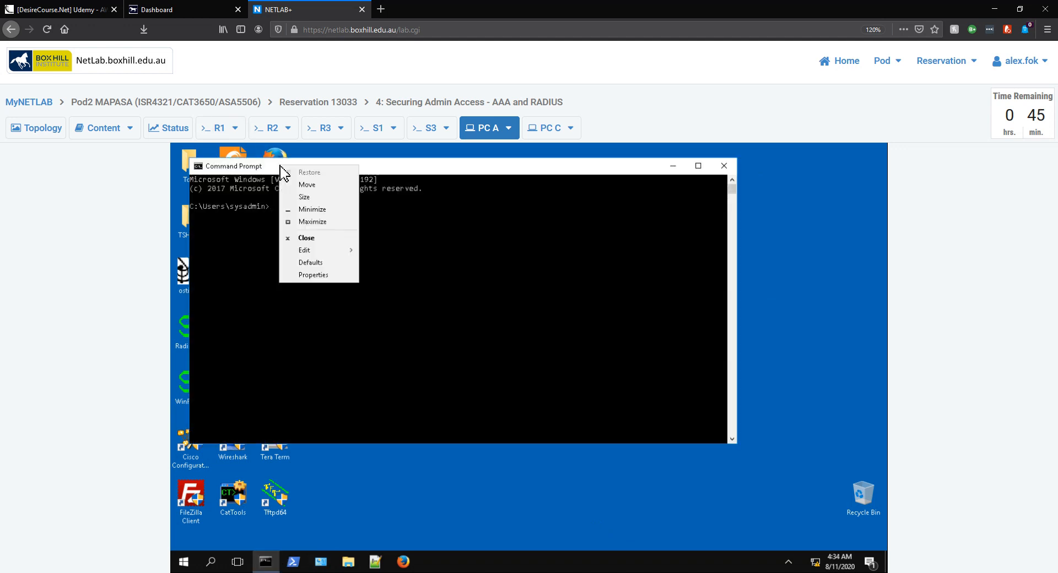
click(317, 275)
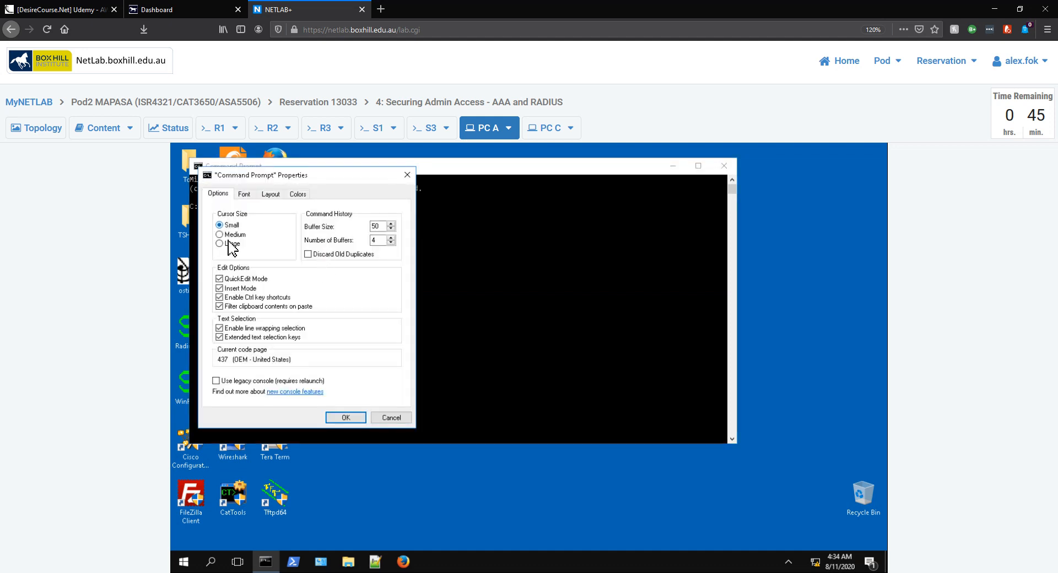
click(230, 246)
click(222, 226)
click(244, 196)
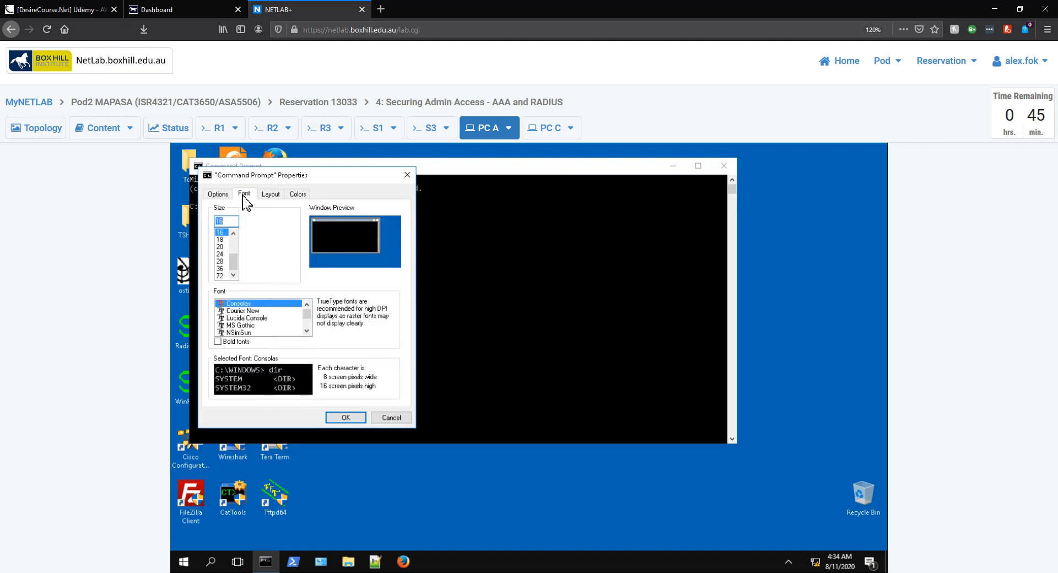
click(220, 261)
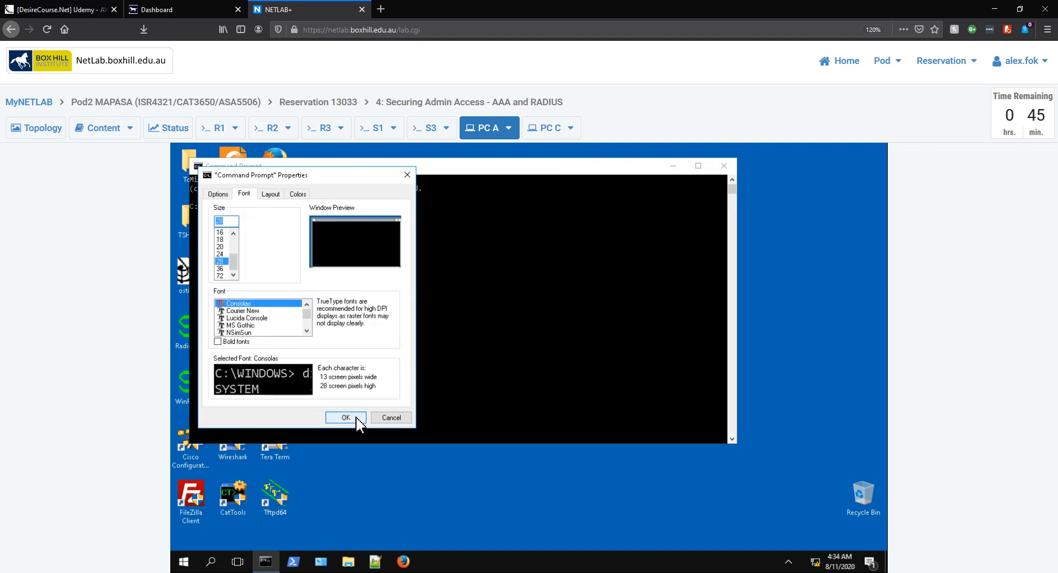
click(355, 419)
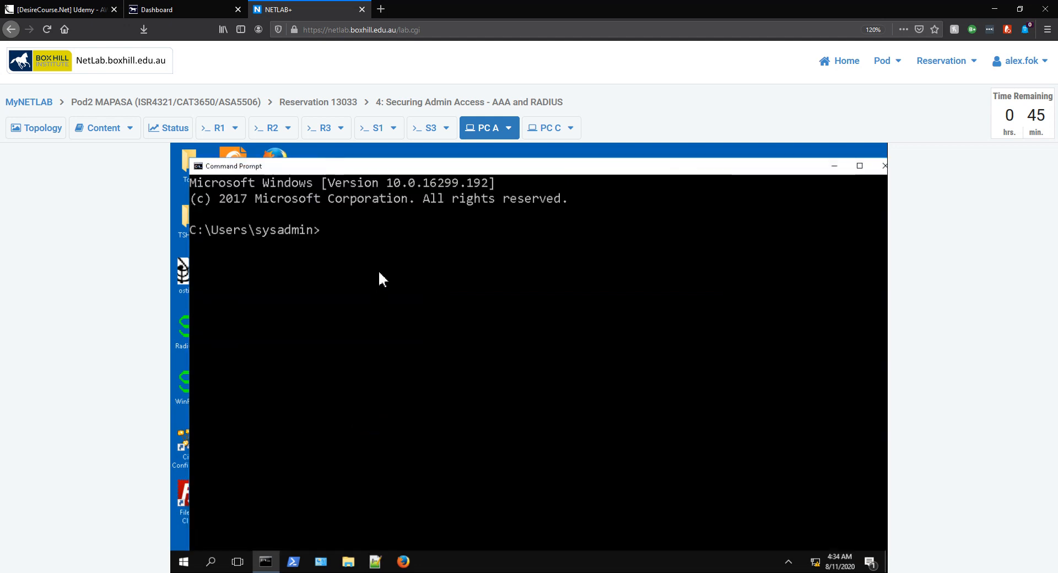
Run ipconfig to check PC-A's IP address
text(ip config)
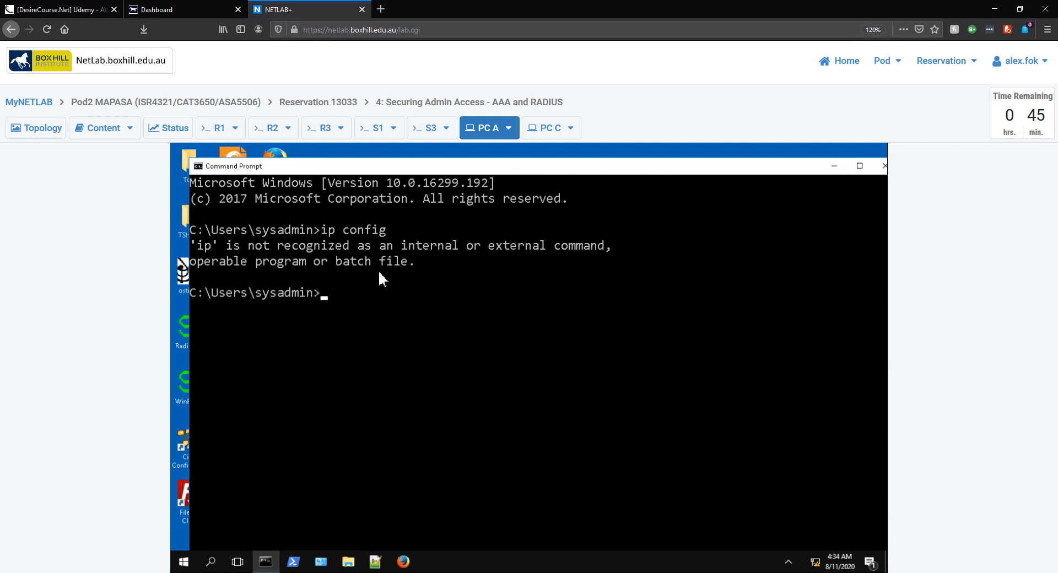
text(ipconfig)
key(Return)
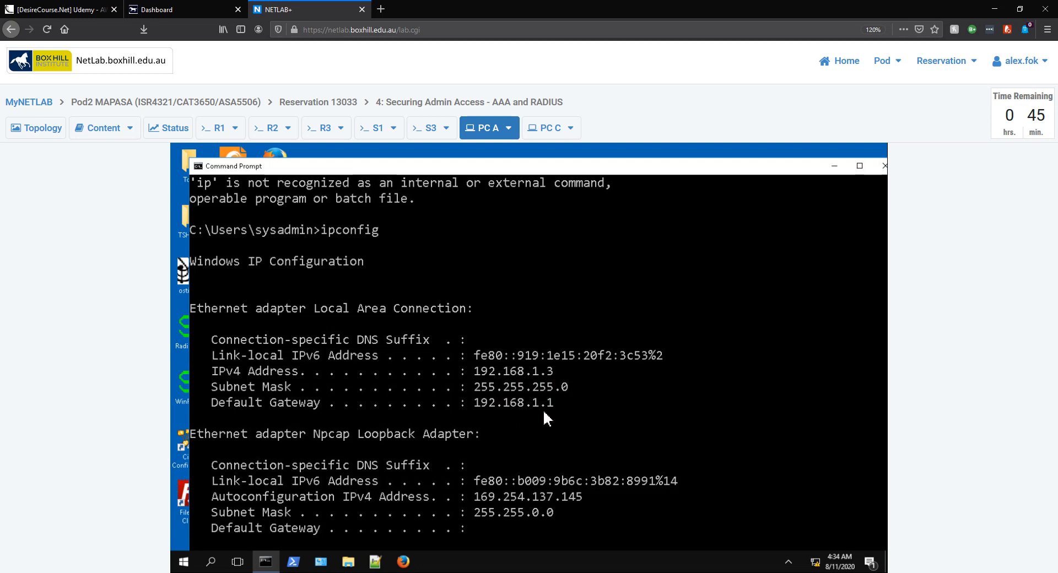
key(Return)
key(Return)
key(Return)
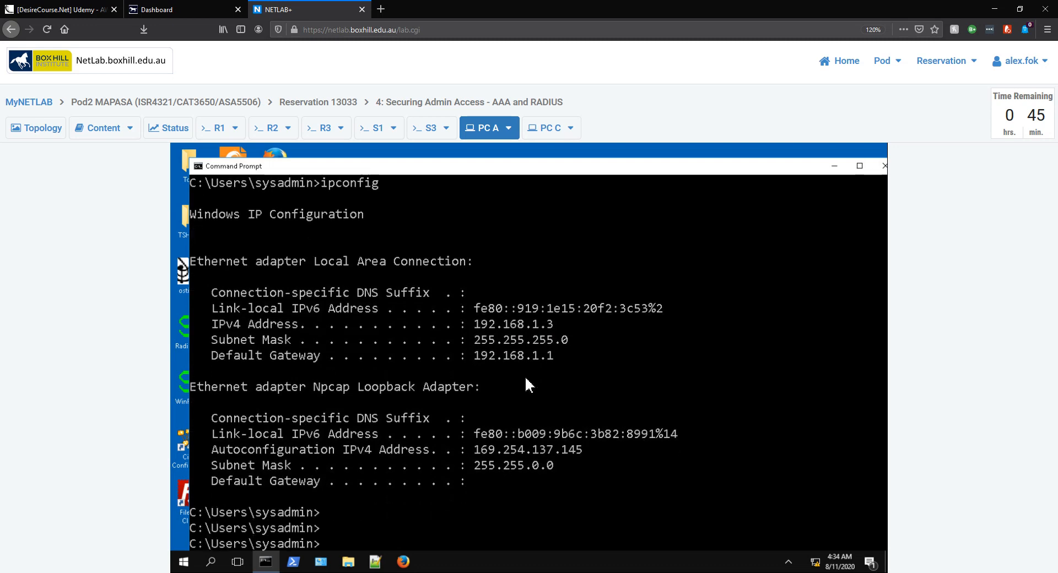
drag(560, 183, 563, 156)
Ping 192.168.1.3 for 4/4 replies, then close the prompt and return to the notes
text(ping)
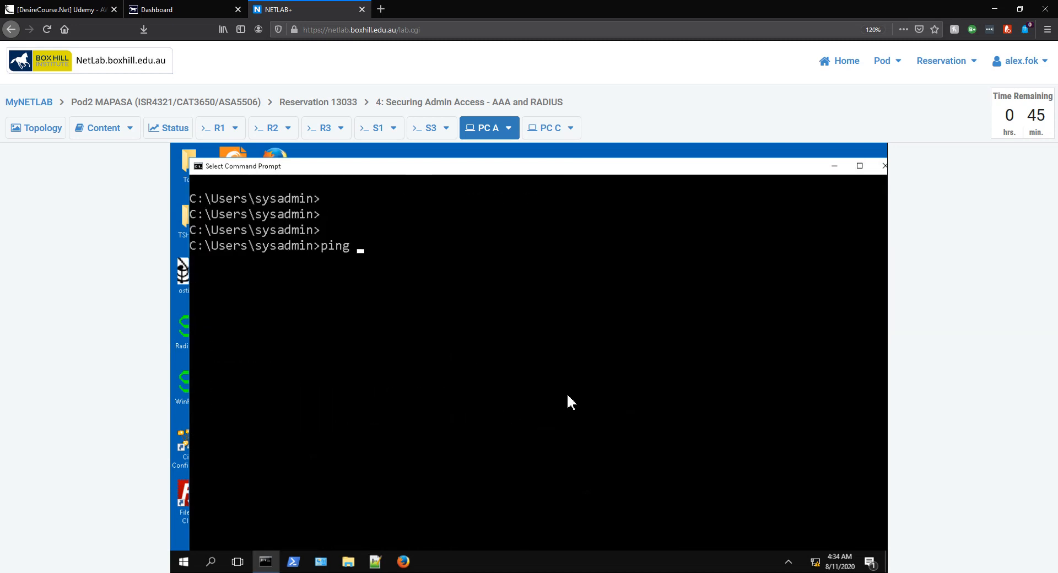
text( 192)
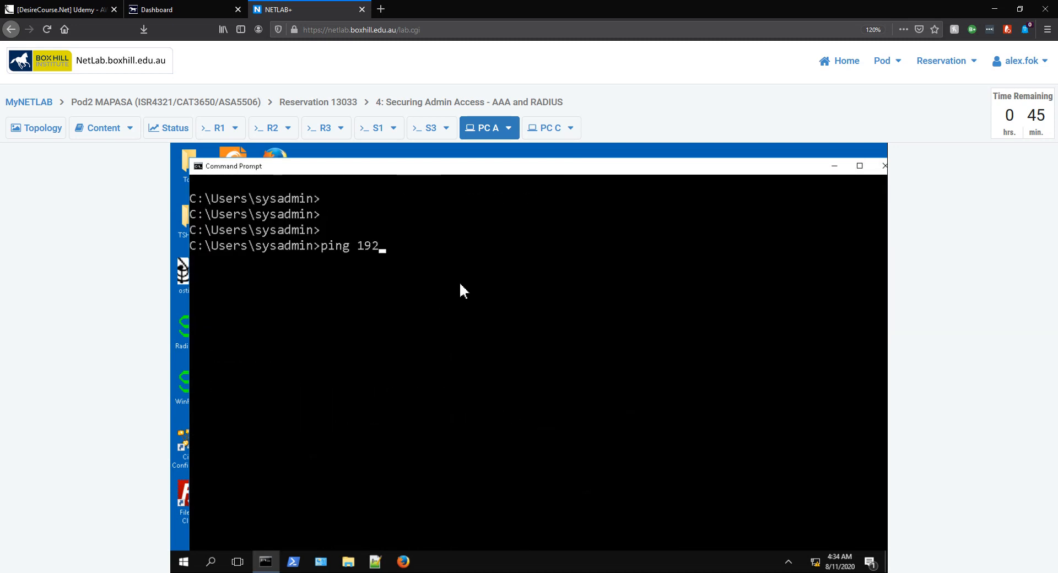
text(.168.1.3)
key(Return)
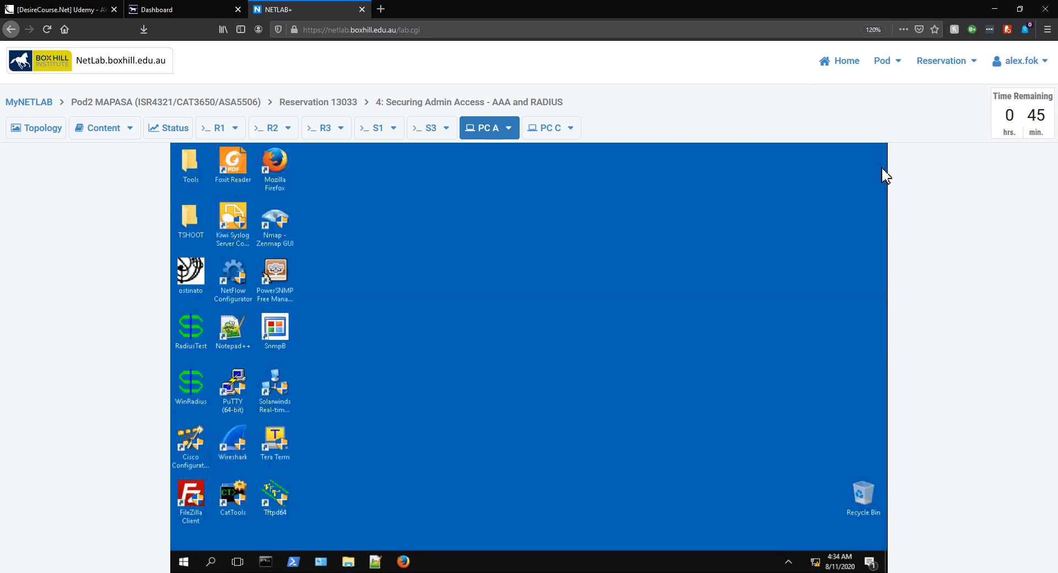
click(883, 167)
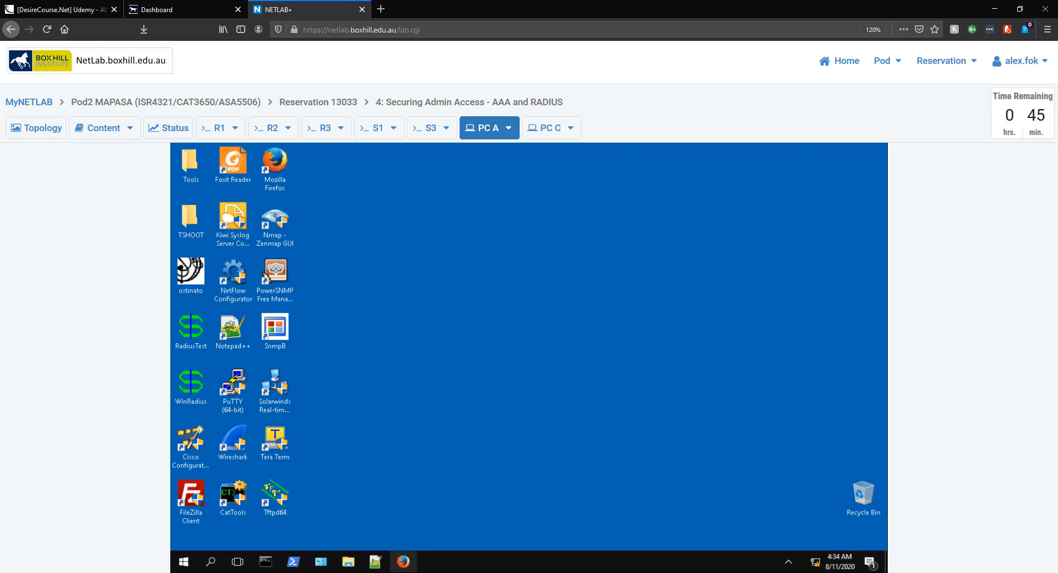
key(alt+Tab)
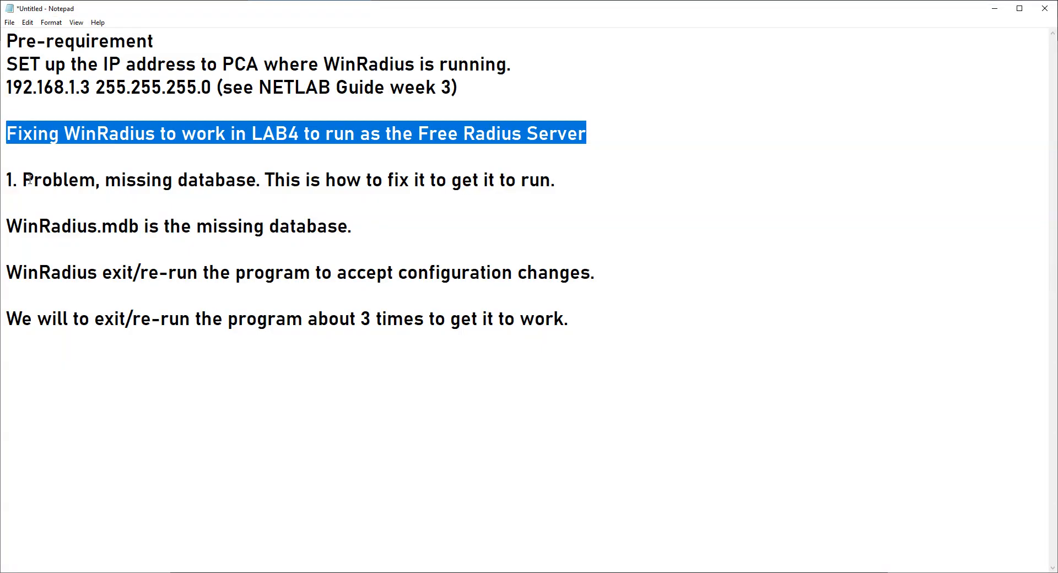
click(93, 152)
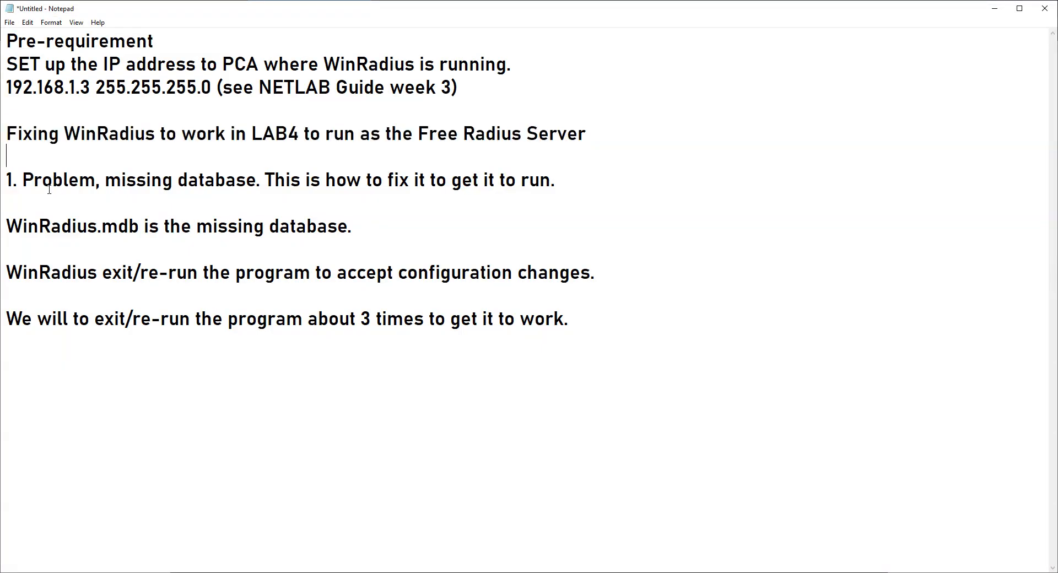
drag(23, 184, 253, 186)
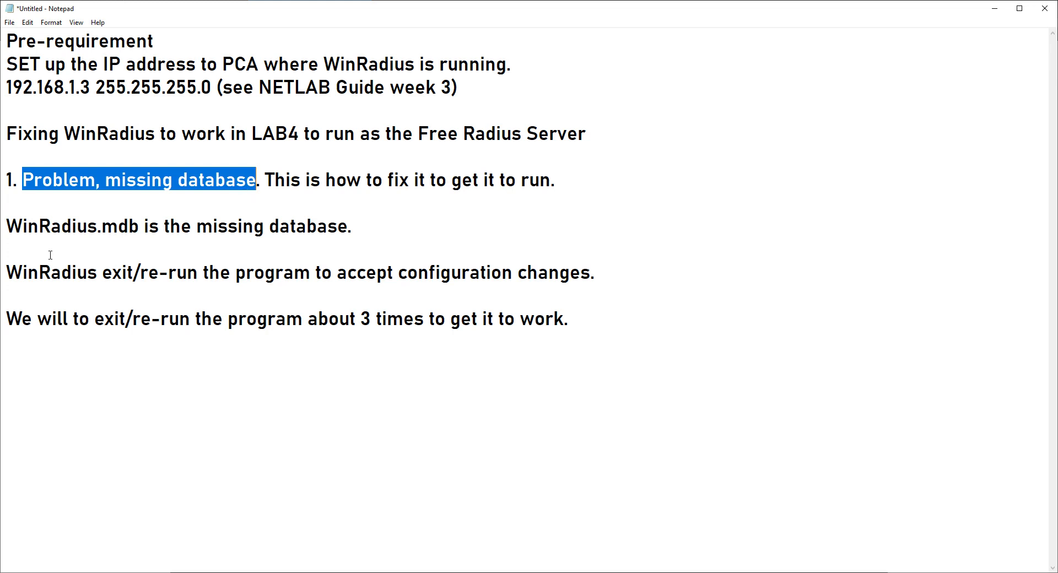
drag(6, 226, 269, 252)
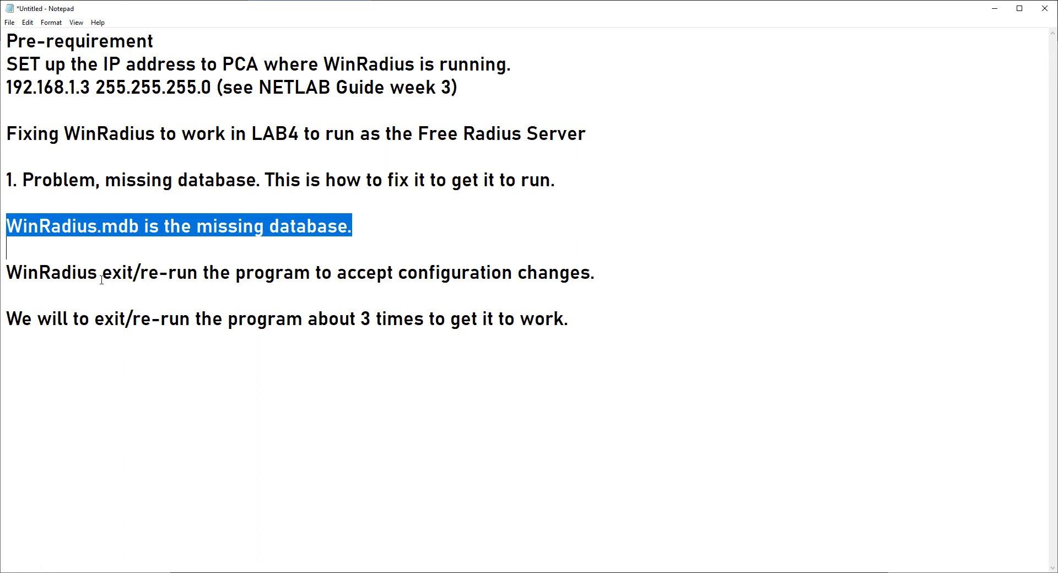
drag(102, 274, 199, 281)
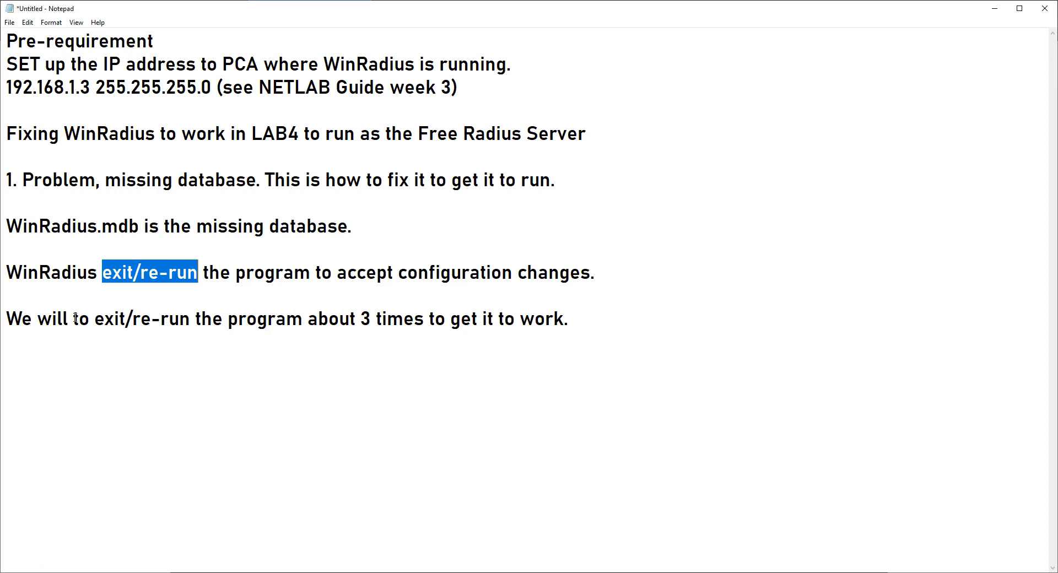
drag(94, 320, 383, 336)
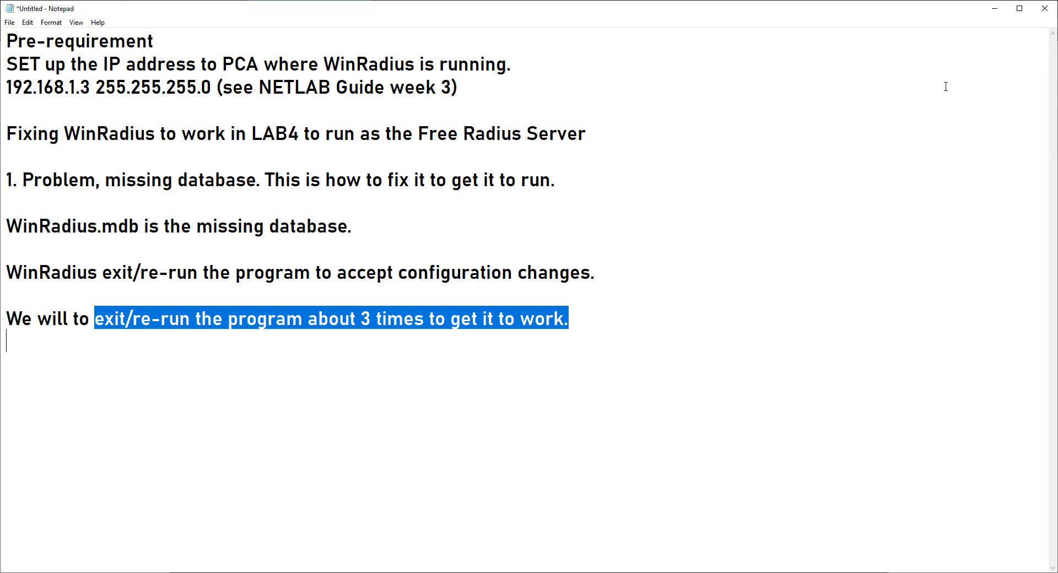
click(994, 9)
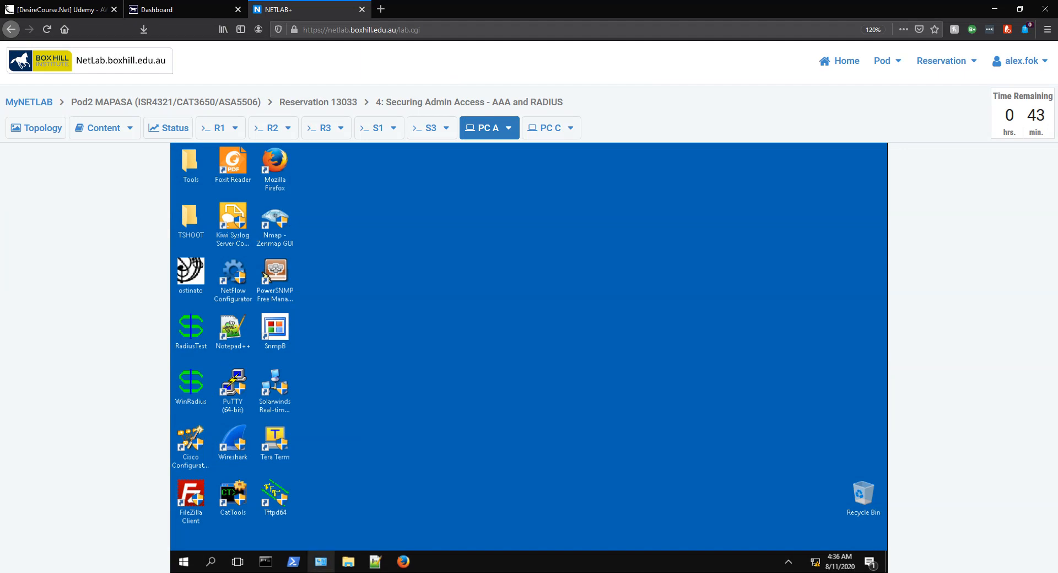
click(317, 572)
mouse_move(580, 4)
mouse_down()
mouse_move(580, 22)
mouse_move(573, 1)
mouse_up()
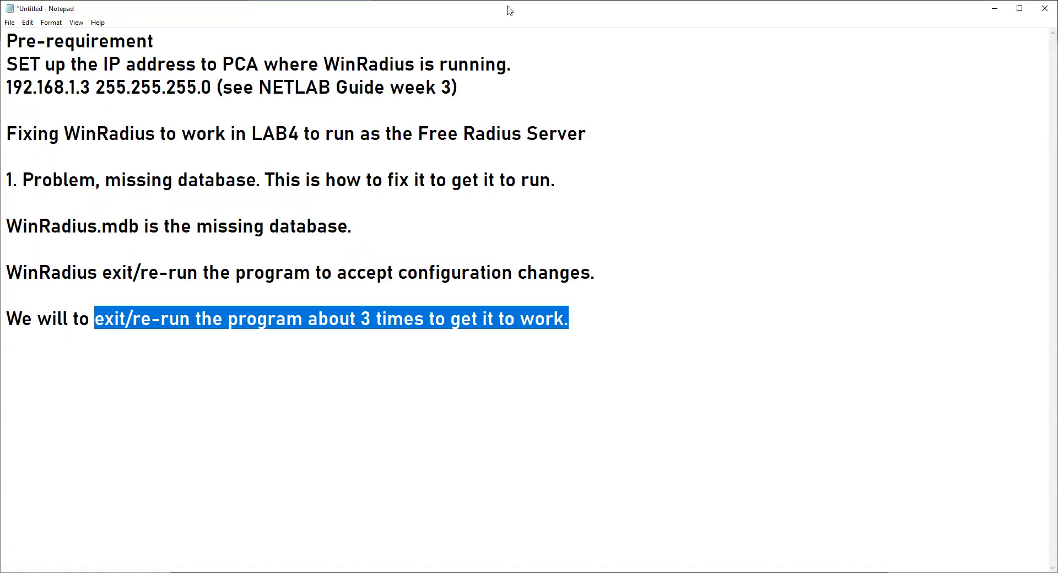
drag(471, 6, 1057, 25)
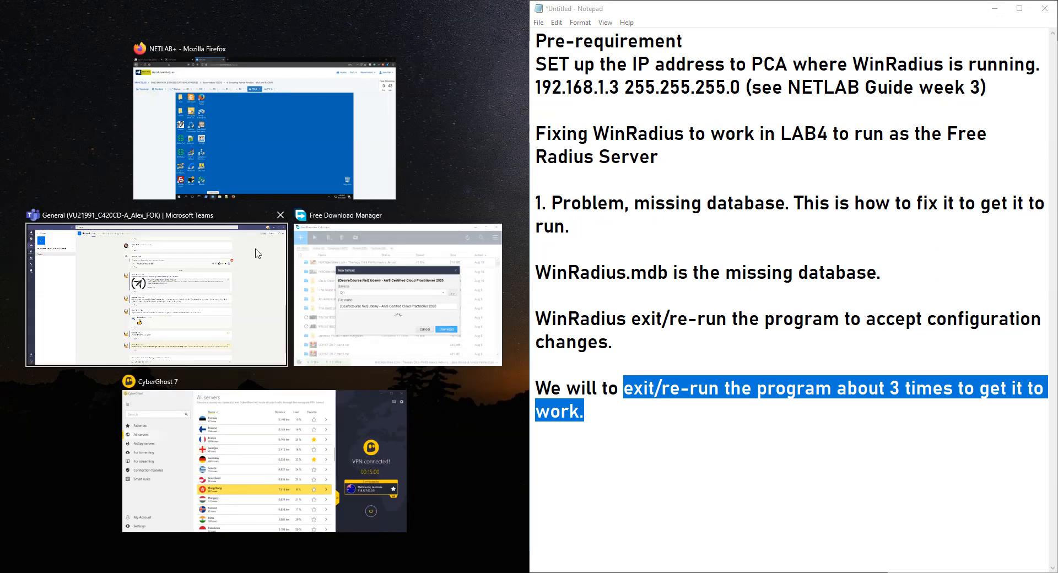
Tile the browser beside the notes, maximize it, and launch ODBC Data Sources (32-bit)
click(190, 187)
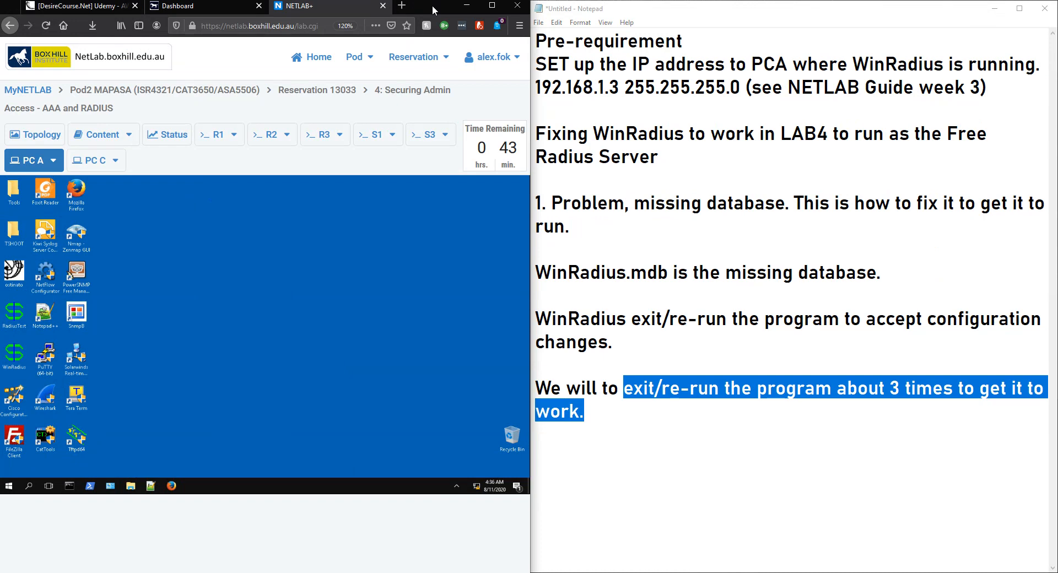
click(492, 6)
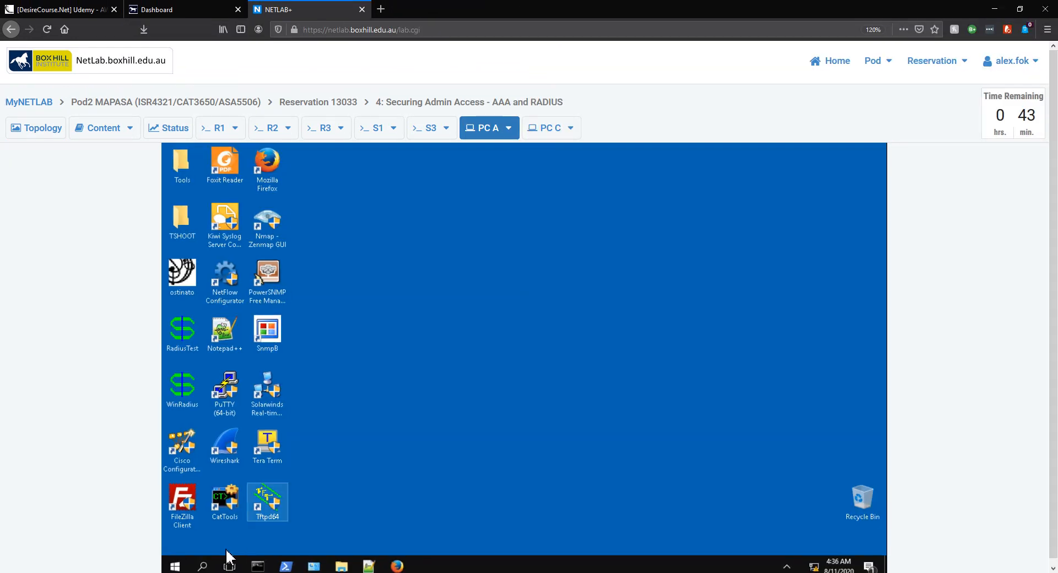
click(202, 567)
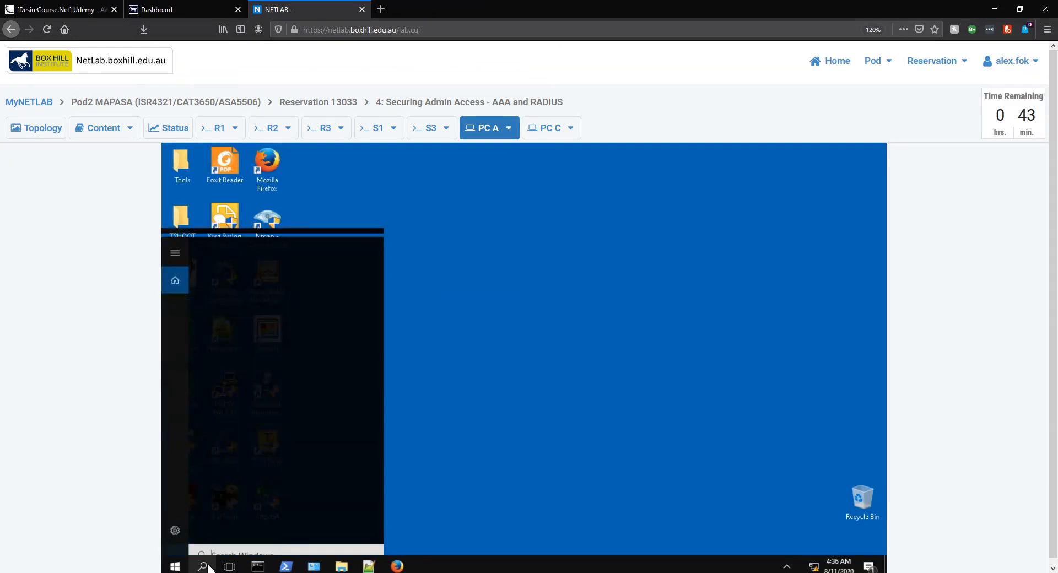
text(odbc)
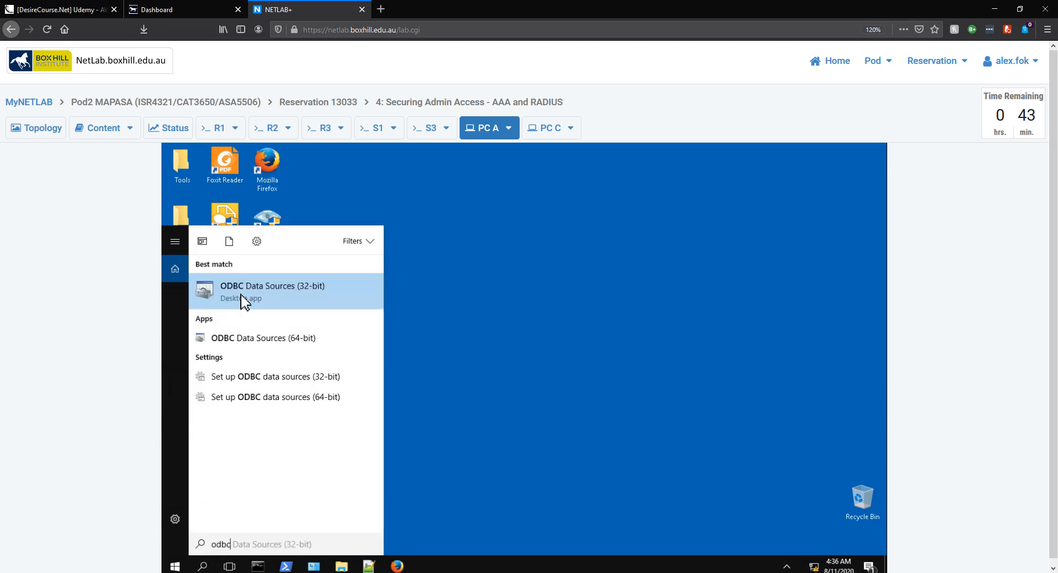
click(291, 294)
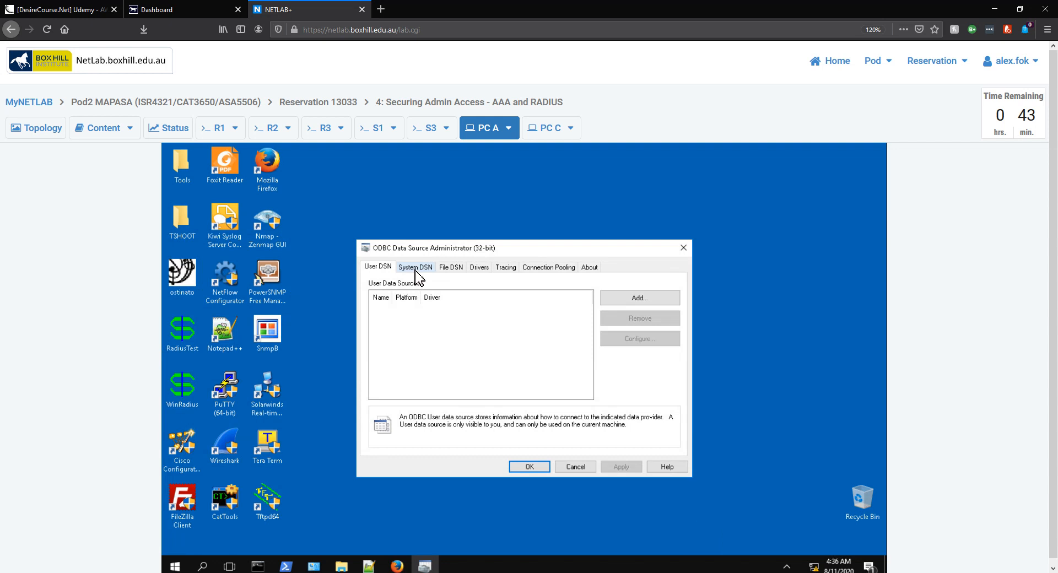
Add a System DSN using the Driver do Microsoft Access (*.mdb)
click(415, 269)
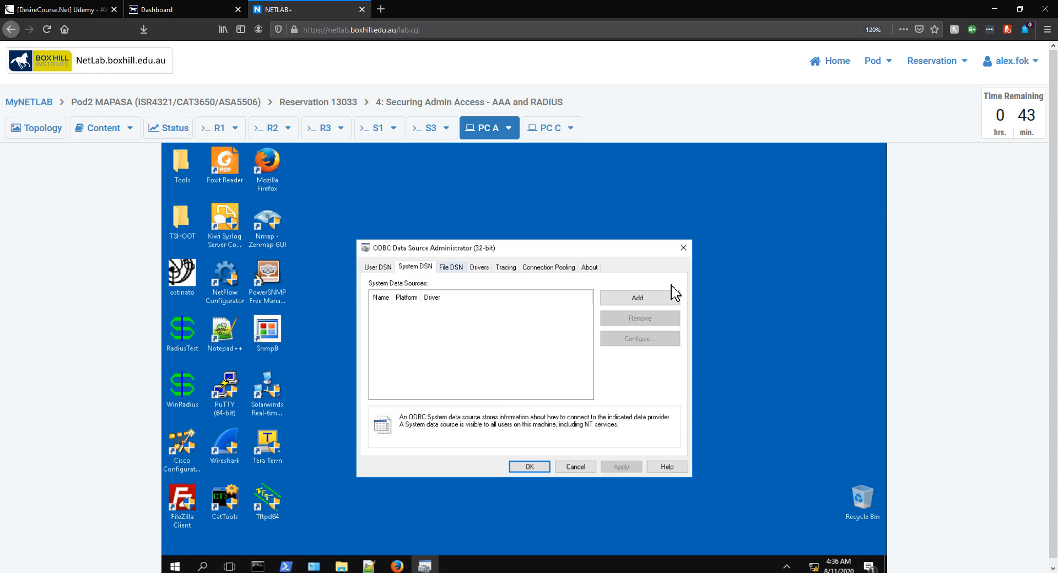
click(661, 300)
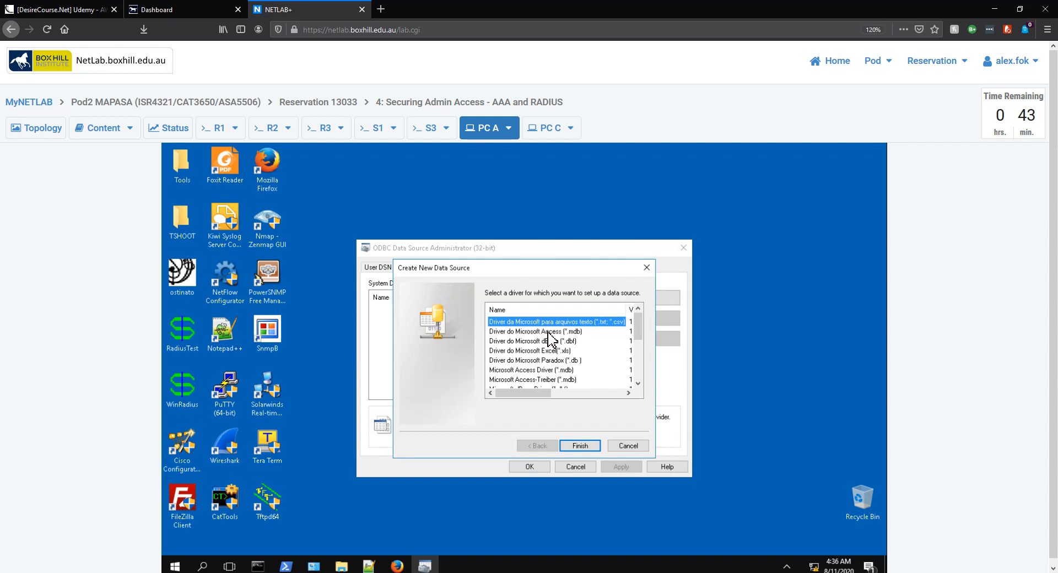
click(548, 332)
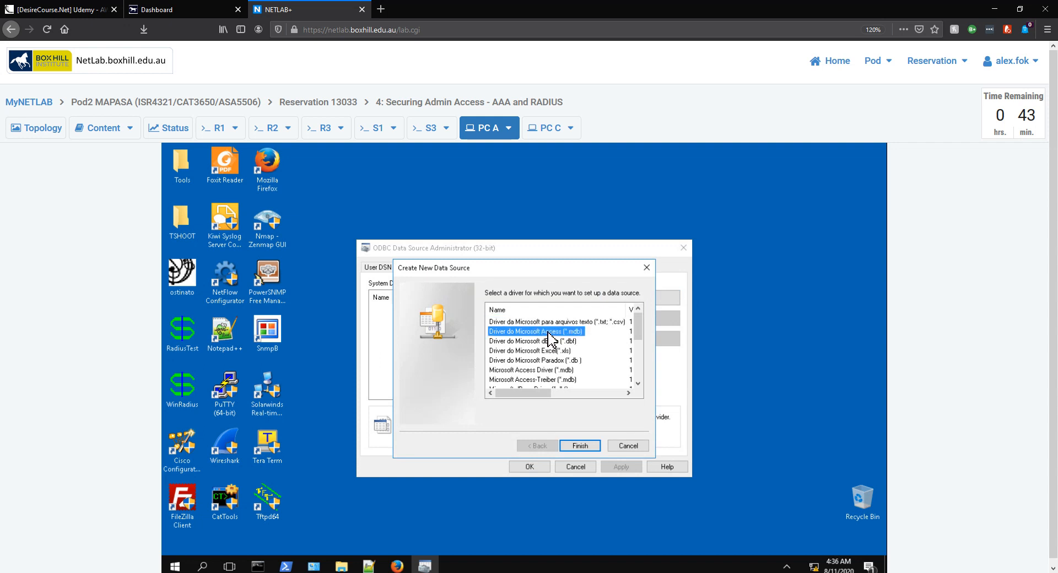
click(580, 446)
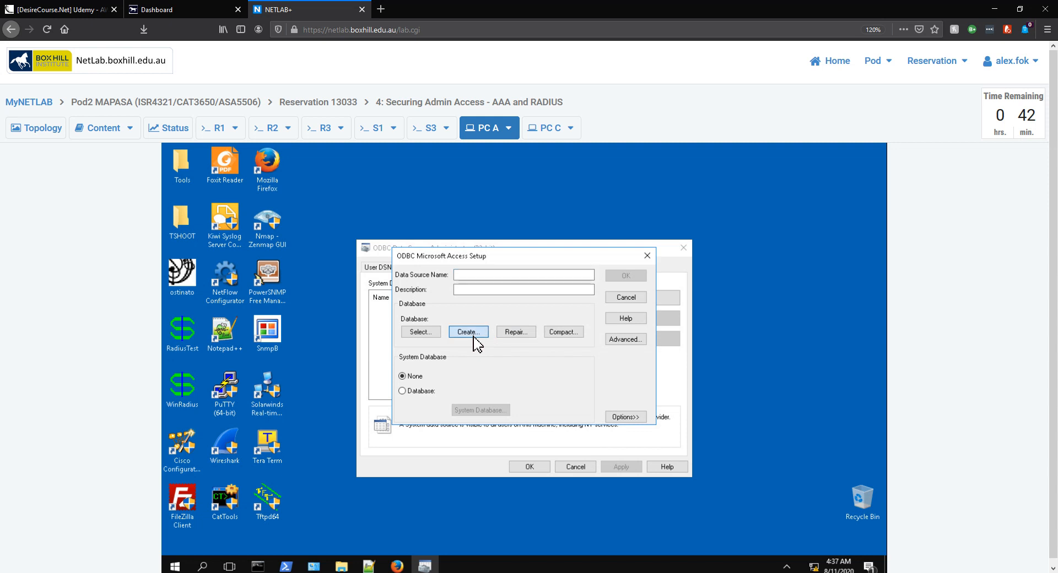
Start a new Access database and name it WinRadius.mdb
click(474, 337)
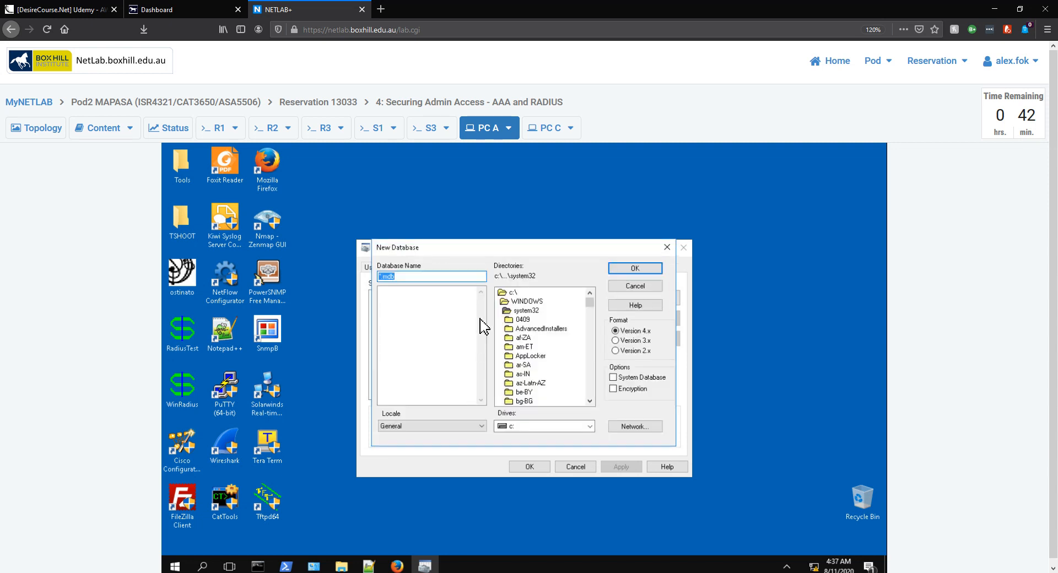
key(Left)
key(Left)
key(BackSpace)
text(WinRadius)
Choose c:\users\sysadmin\Desktop as the location and create the database there
double_click(512, 292)
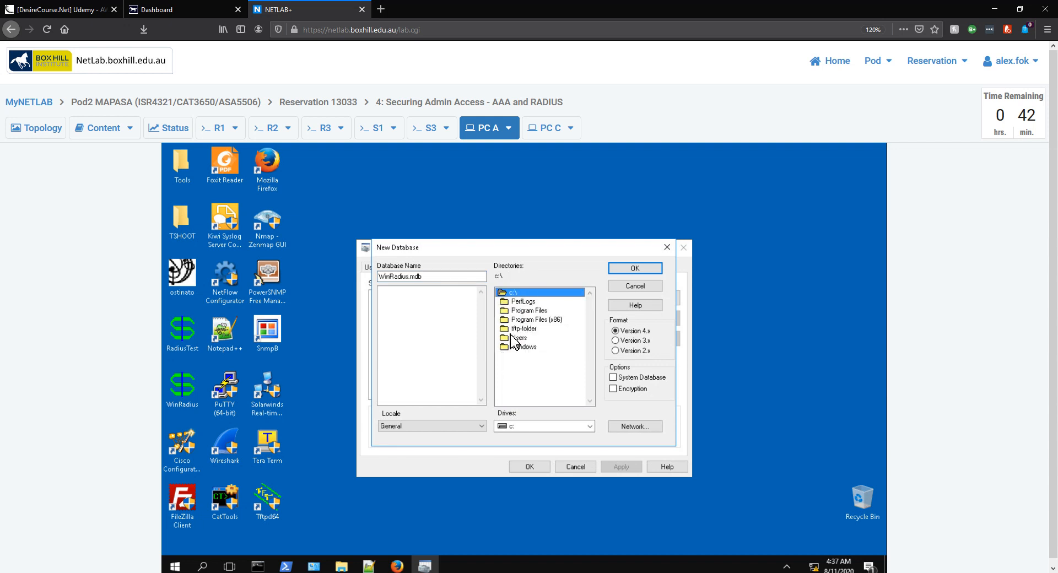
click(513, 338)
double_click(513, 338)
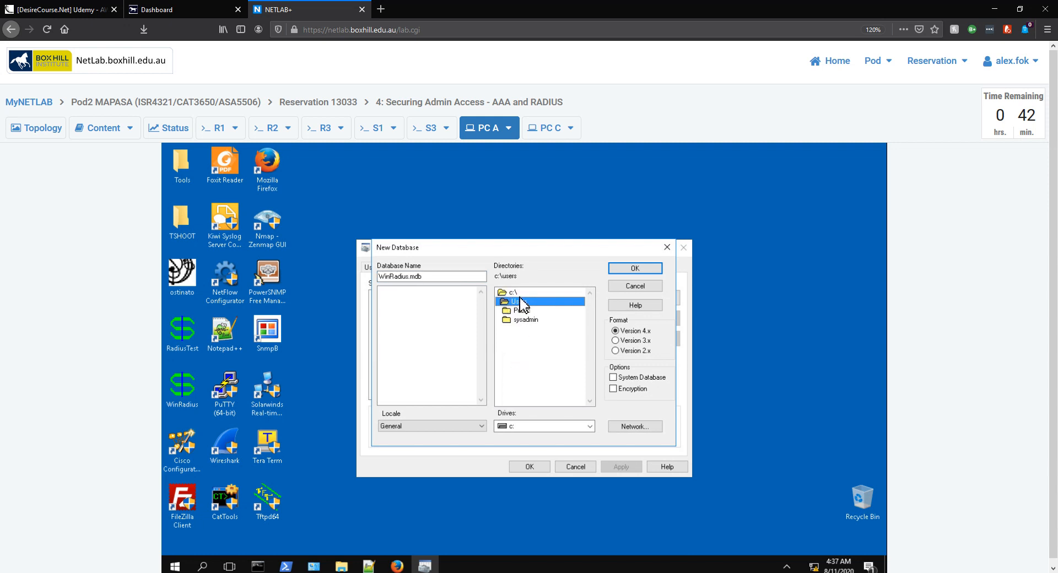
click(511, 292)
double_click(526, 321)
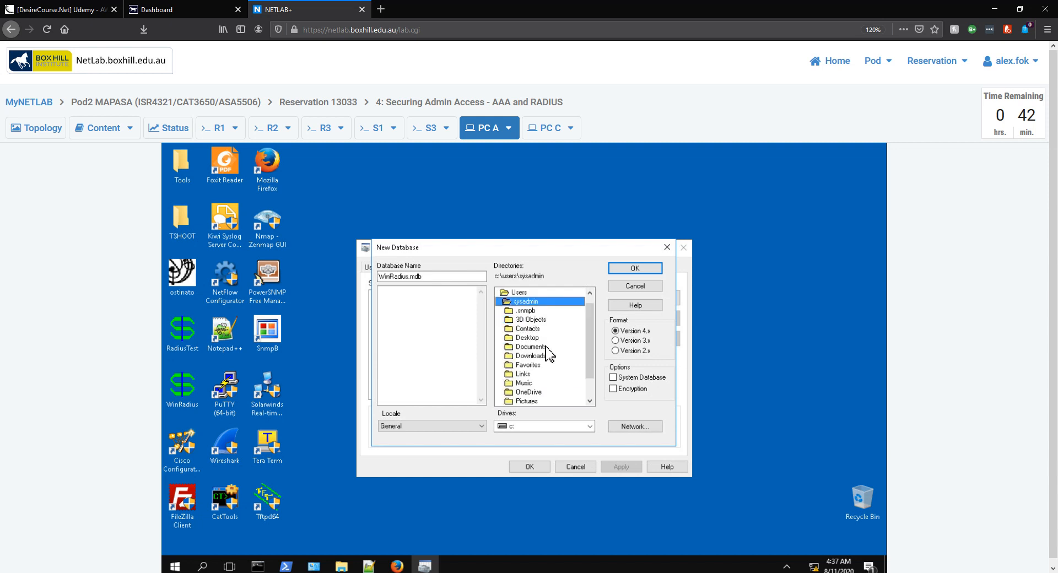
click(529, 340)
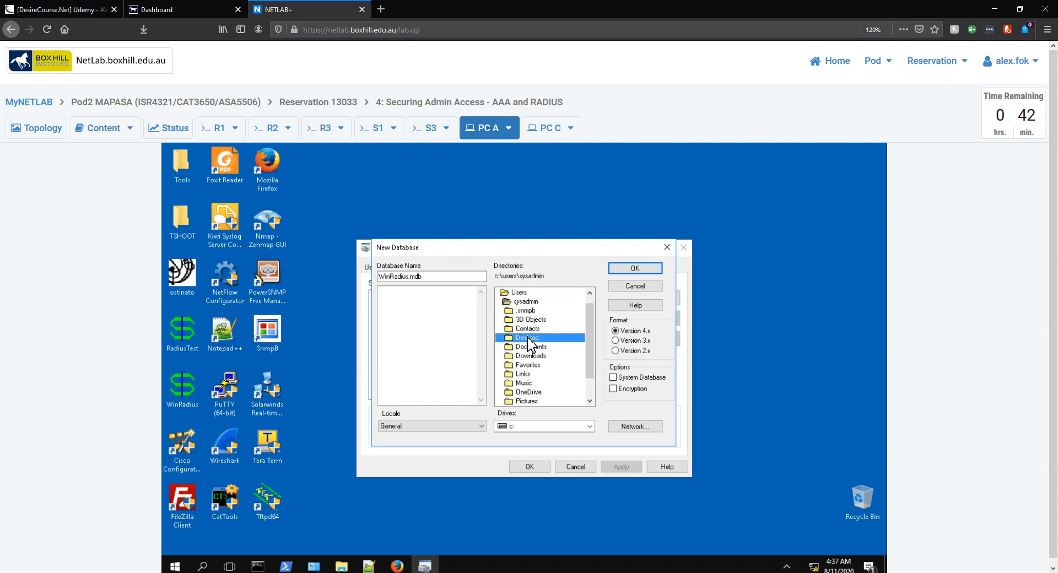
double_click(520, 292)
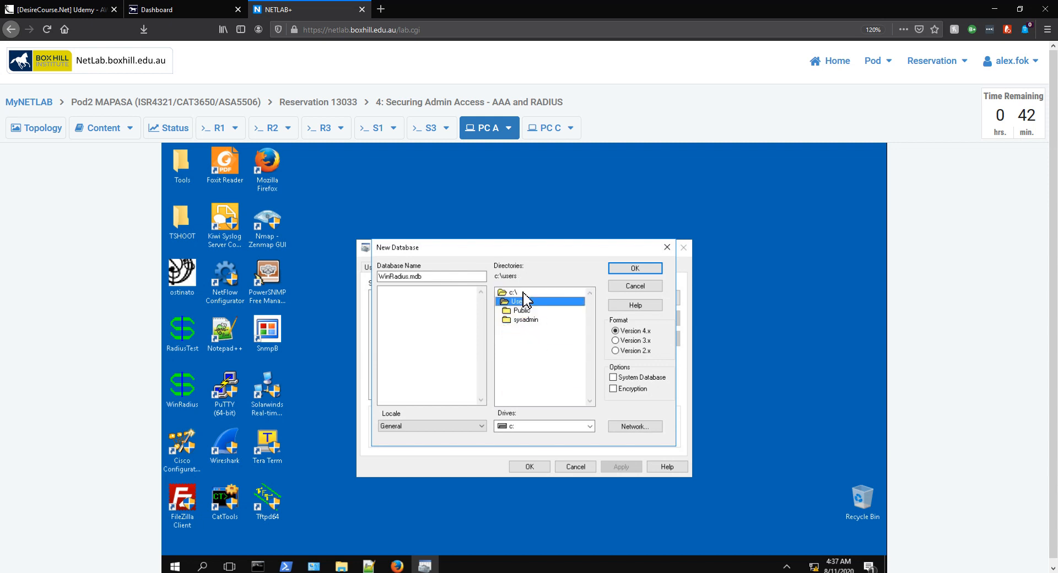
click(528, 319)
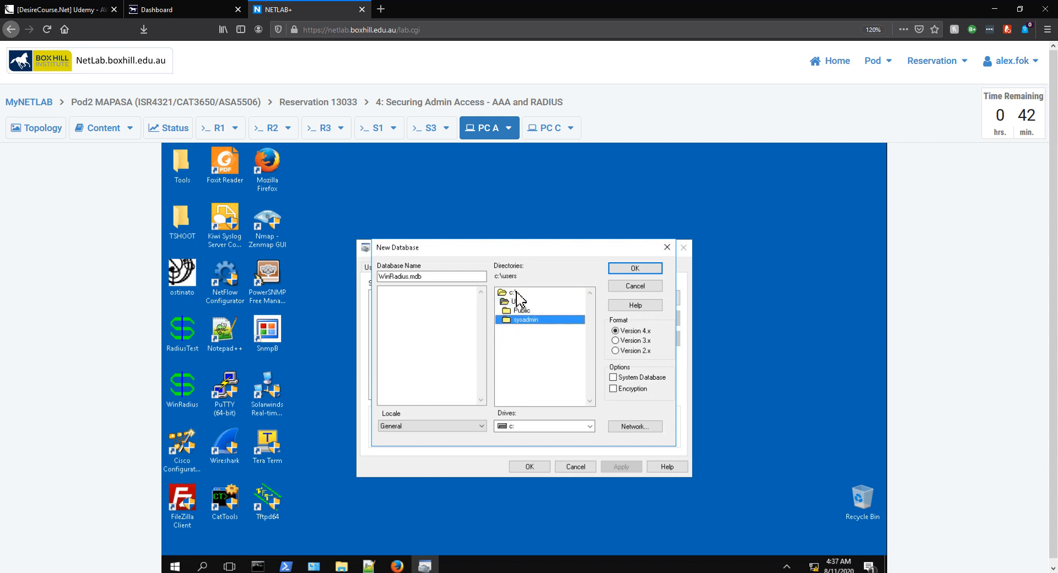
click(517, 300)
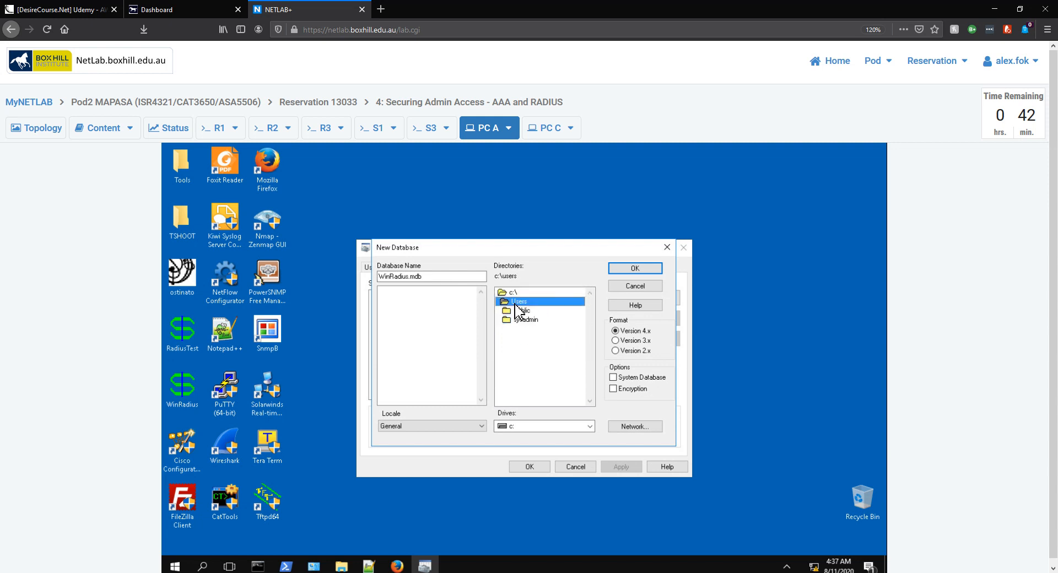
click(529, 320)
double_click(532, 323)
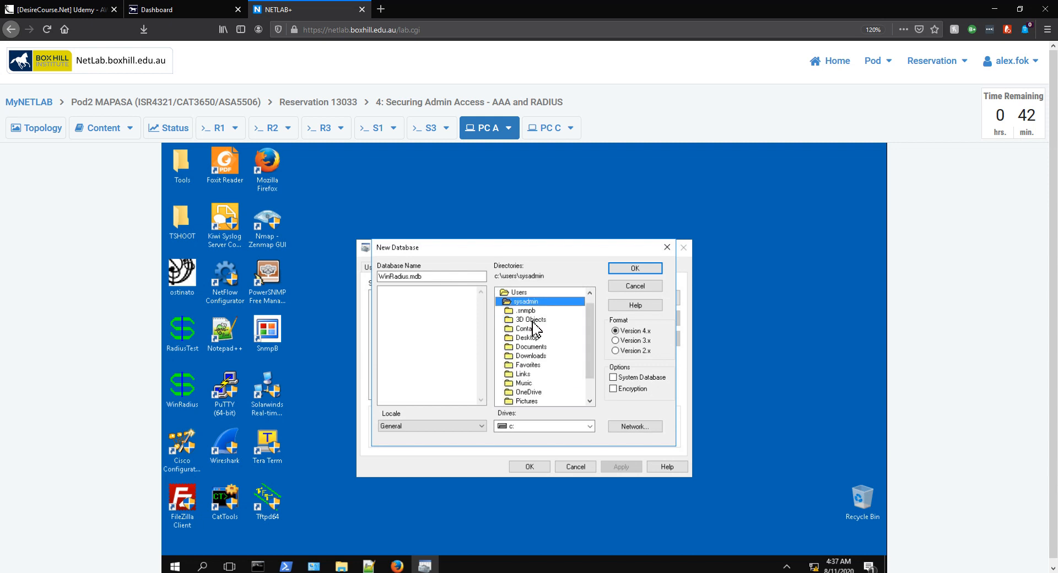
click(533, 339)
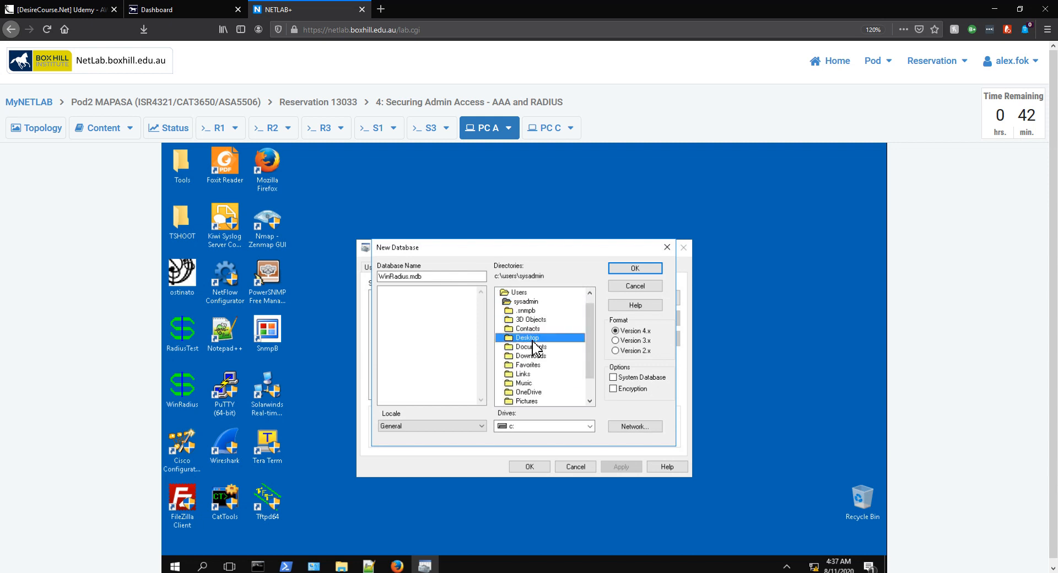
click(636, 269)
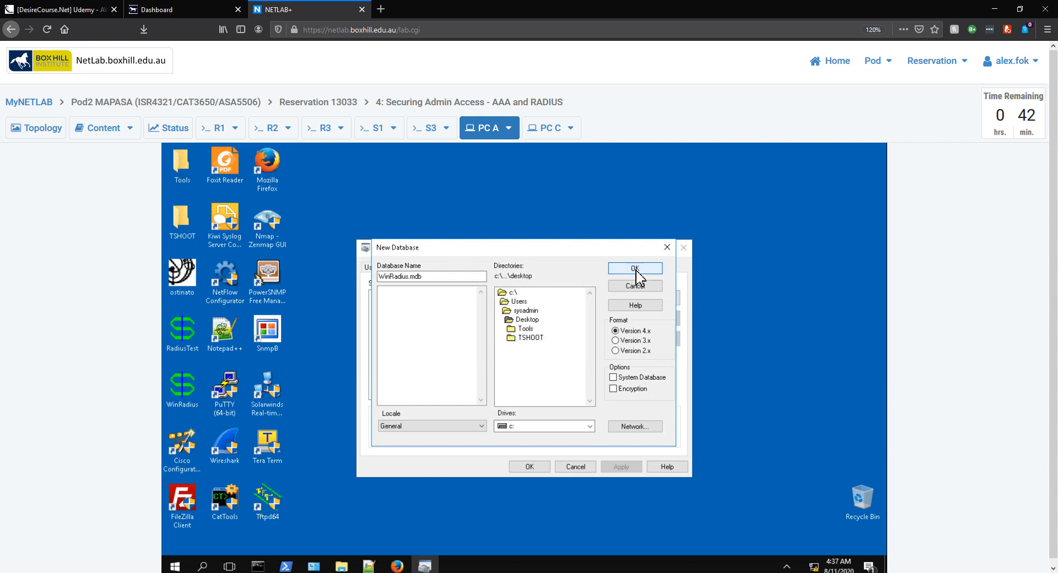
click(535, 321)
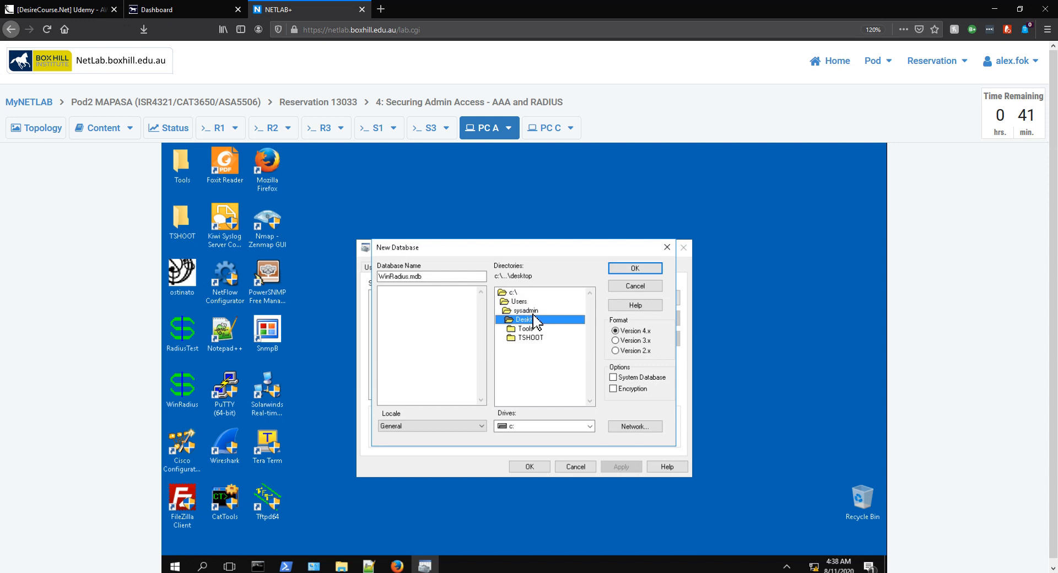
click(628, 268)
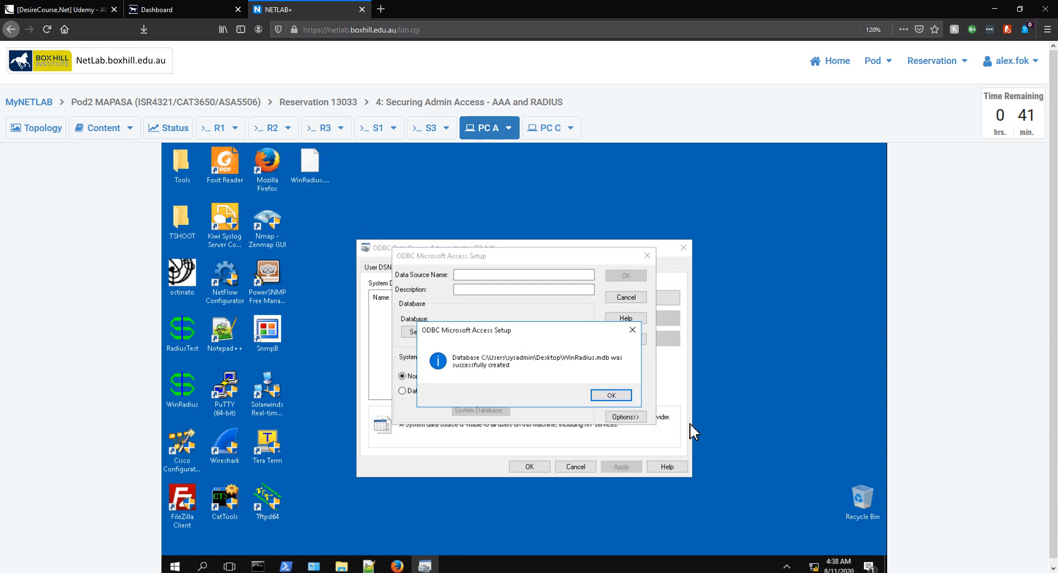
Dismiss the success message and cancel both ODBC dialogs, leaving WinRadius.mdb on the desktop
click(613, 396)
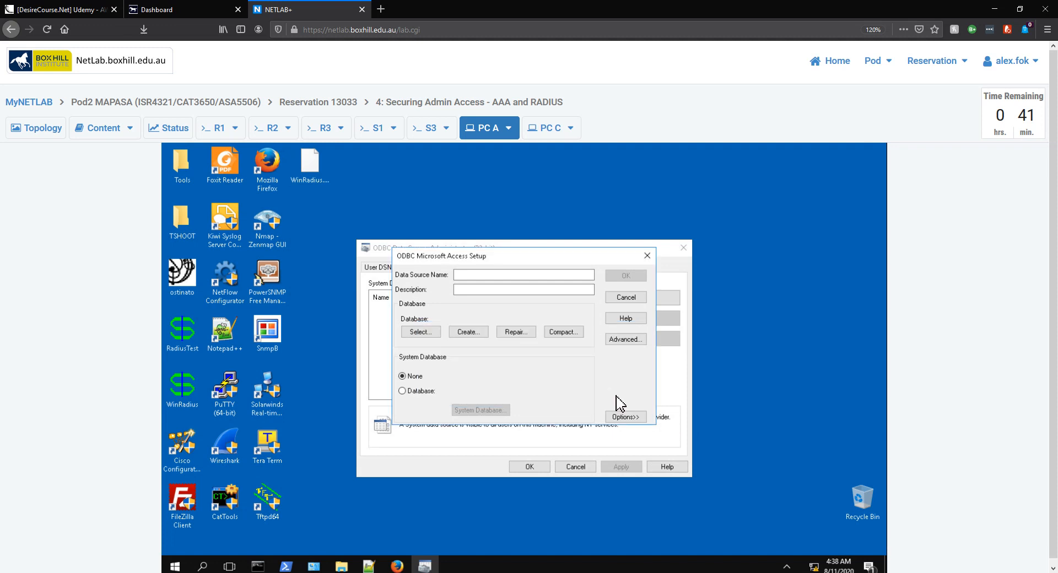
click(624, 299)
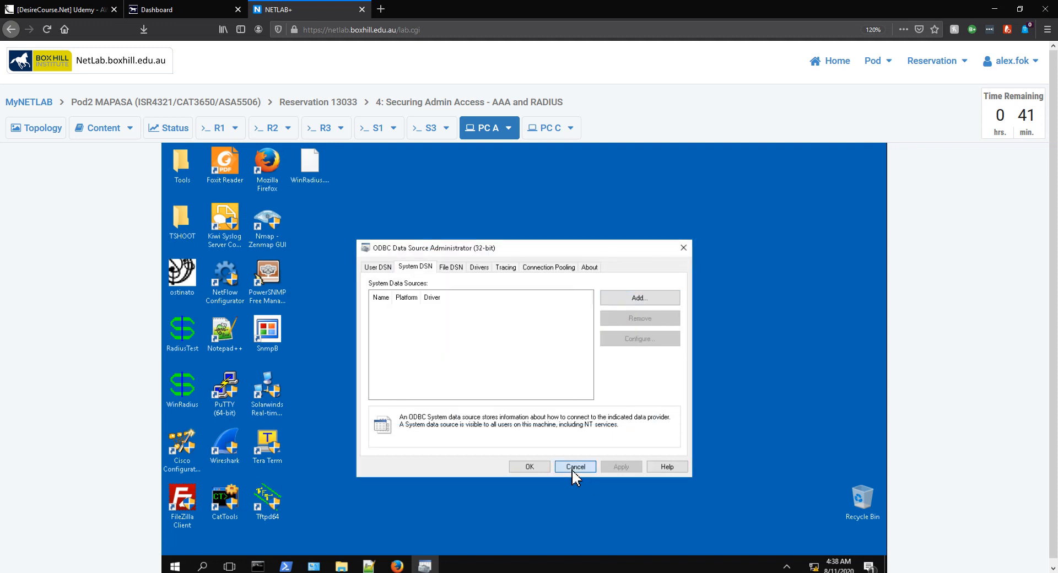
click(572, 469)
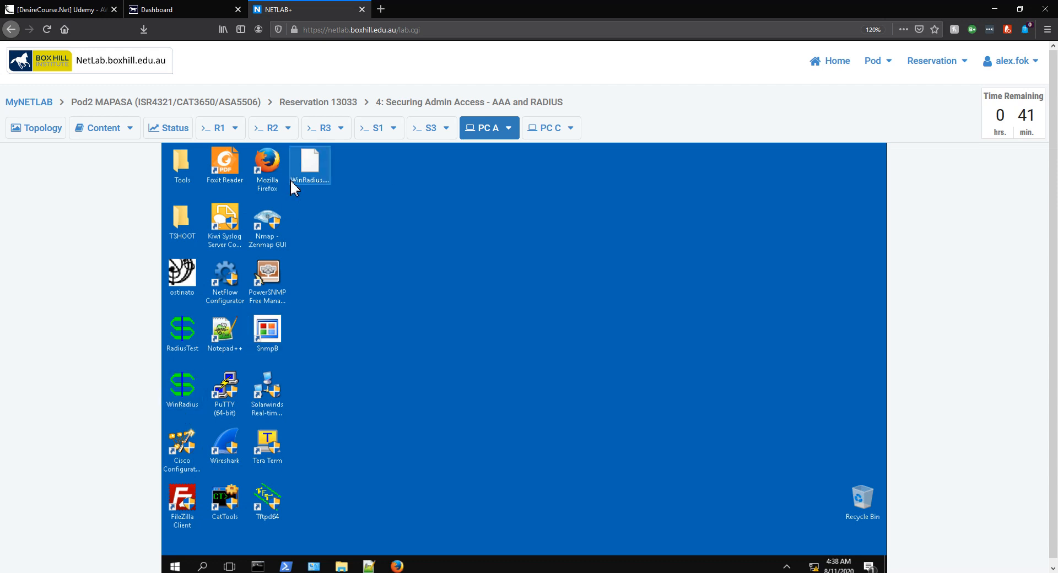
mouse_move(307, 174)
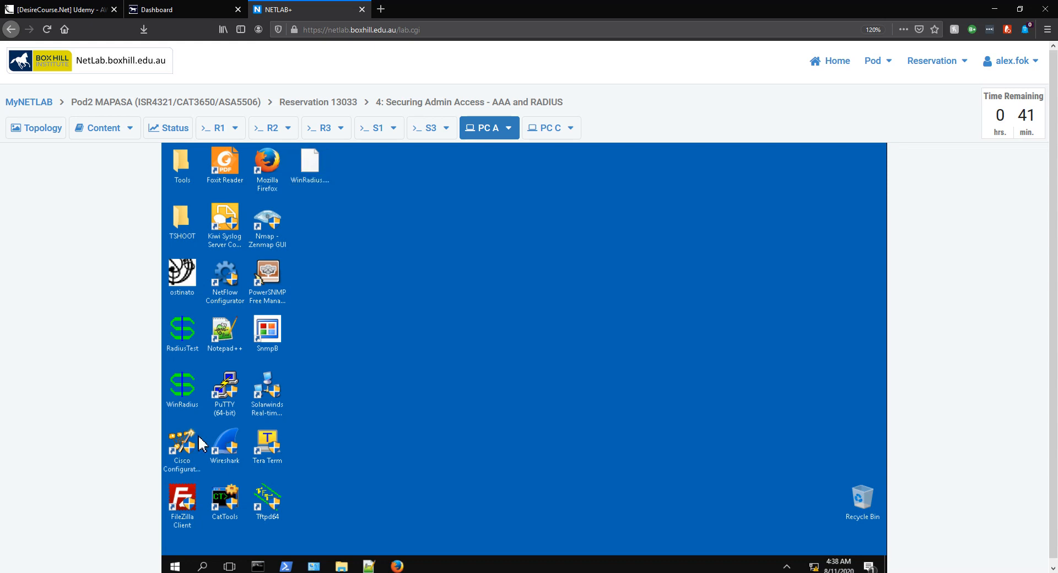
Launch WinRadius and change its system RADIUS IP from 0.0.0.0 to 192.168.1.3
double_click(186, 398)
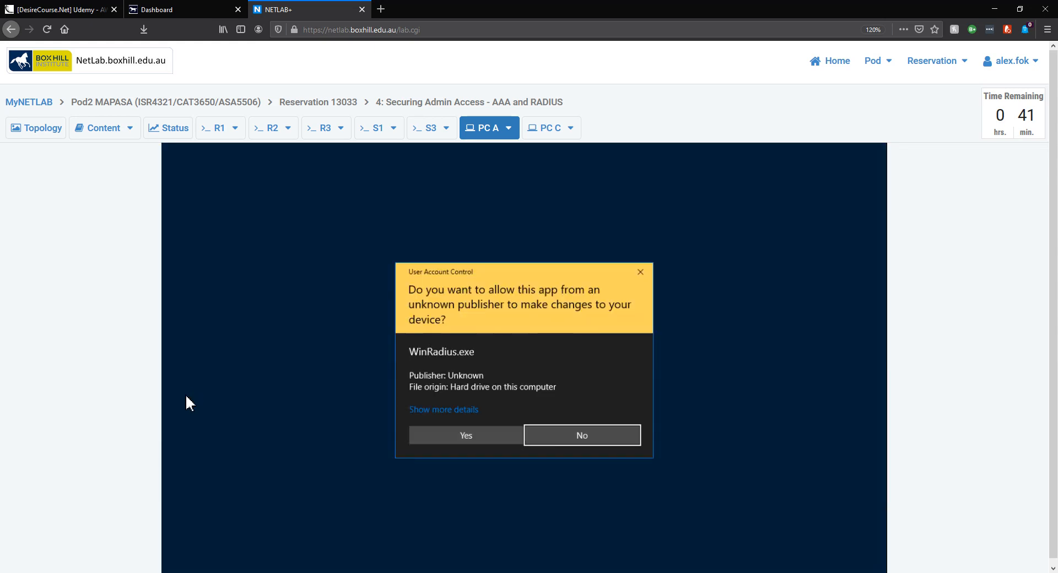
click(444, 444)
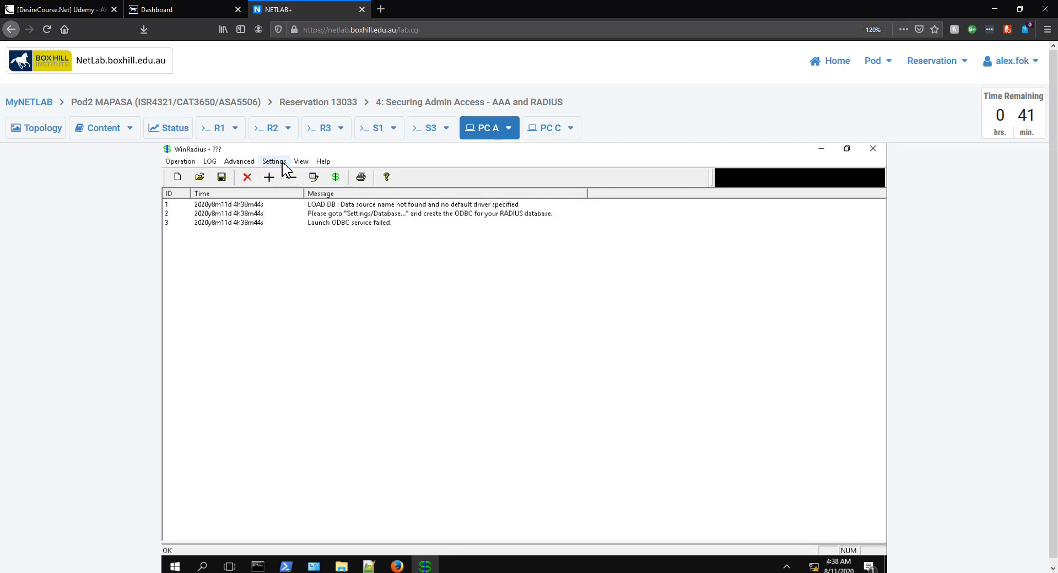
click(273, 162)
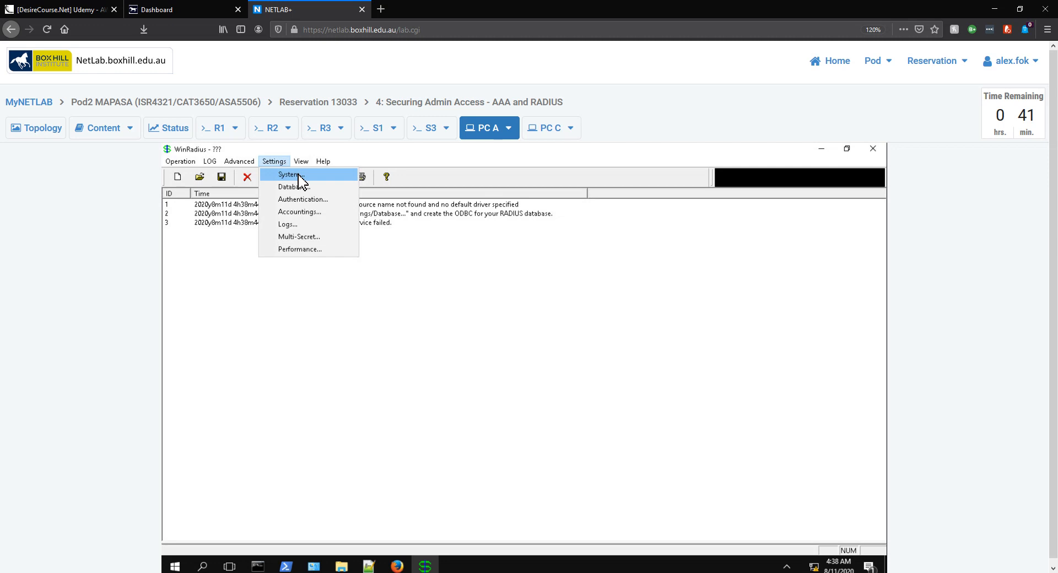
click(290, 174)
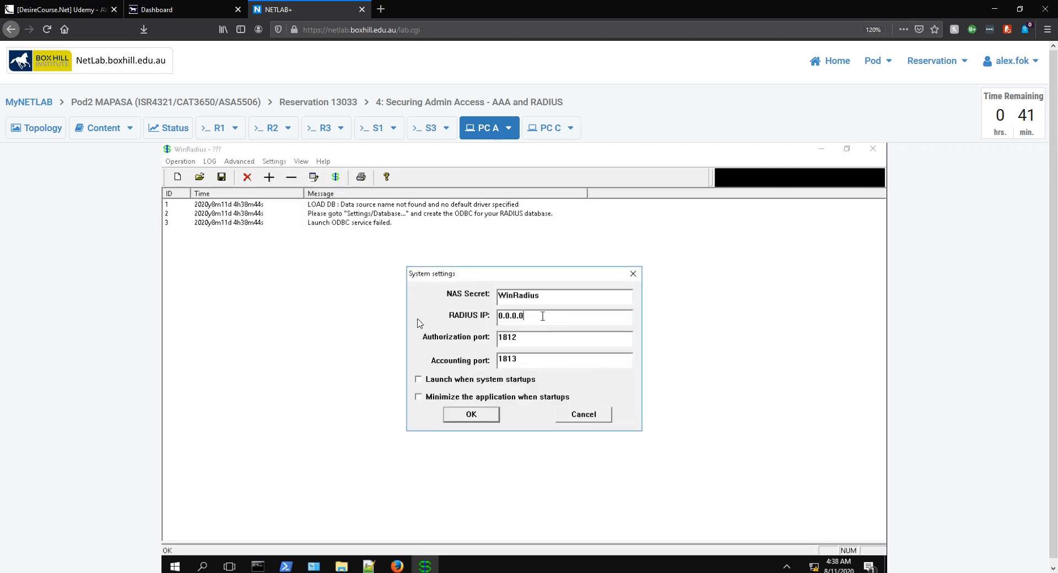
drag(543, 316, 419, 323)
text(192.168.1.3)
click(478, 418)
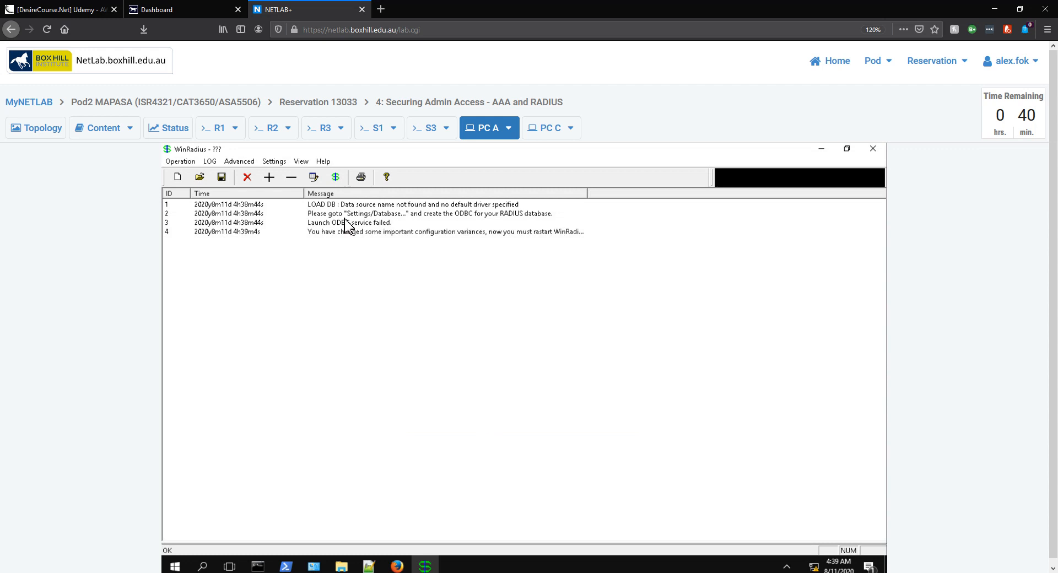
Use Configure ODBC automatically in WinRadius's database settings and confirm with OK
click(276, 164)
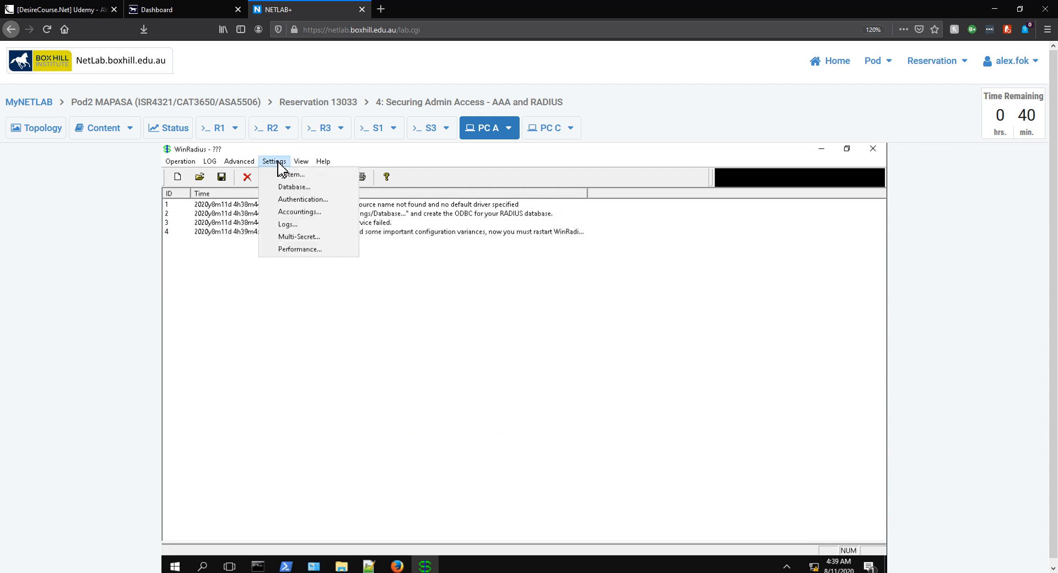
click(309, 187)
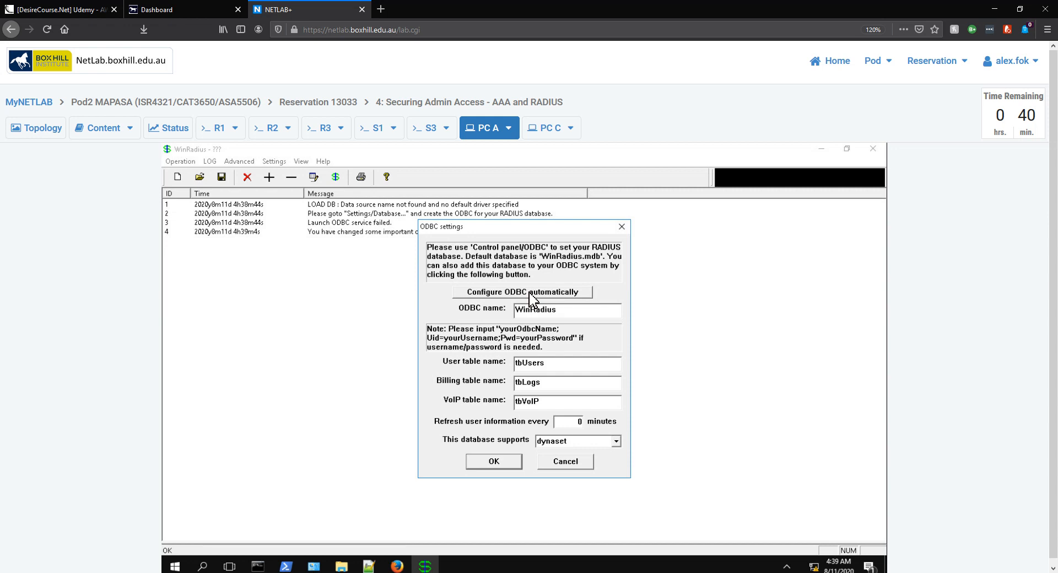
click(531, 298)
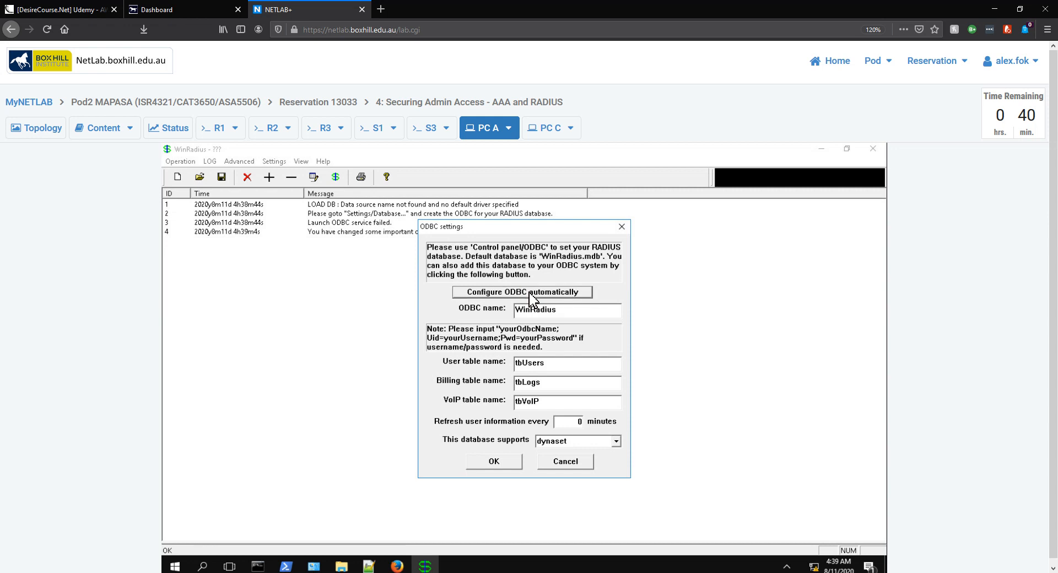
click(499, 463)
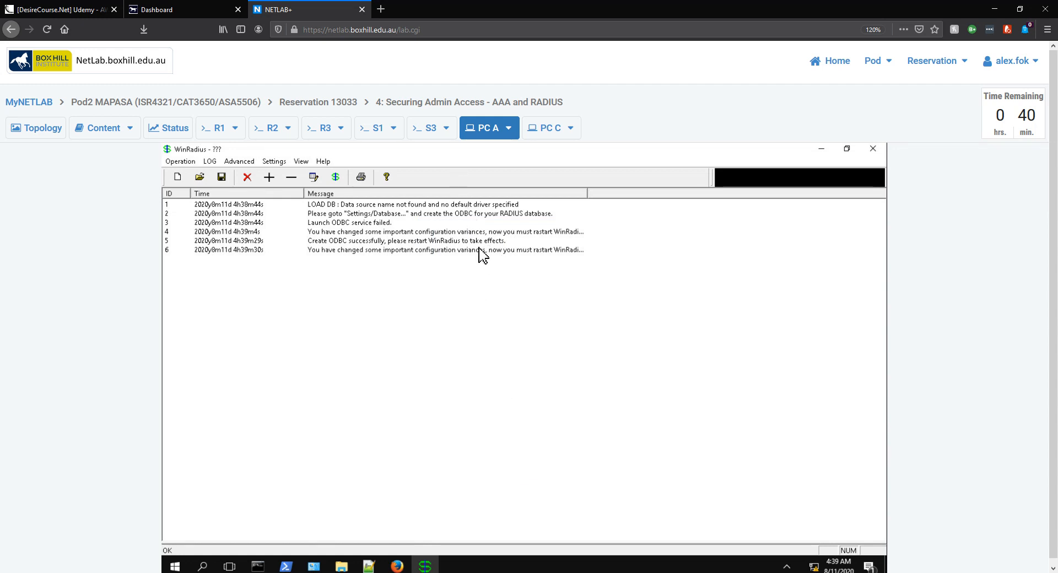
click(239, 161)
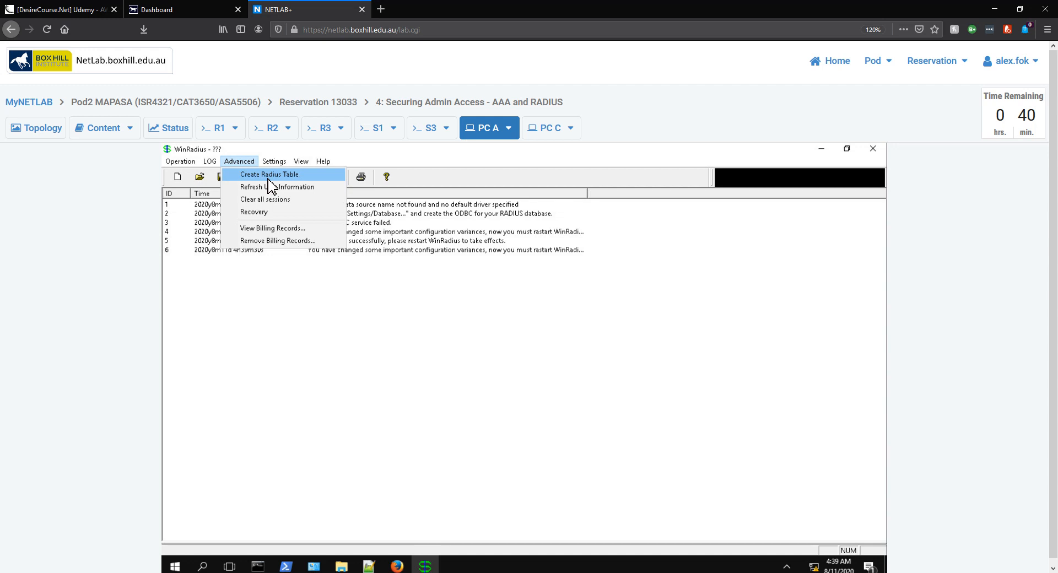
Create the RADIUS table from the Advanced menu, then exit WinRadius to PC A's desktop
click(268, 177)
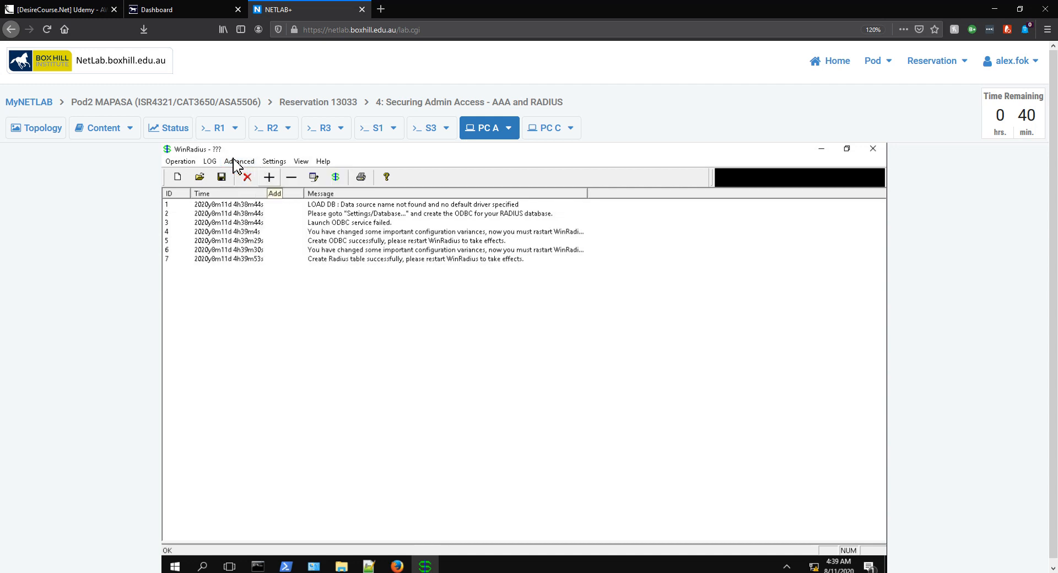
click(186, 160)
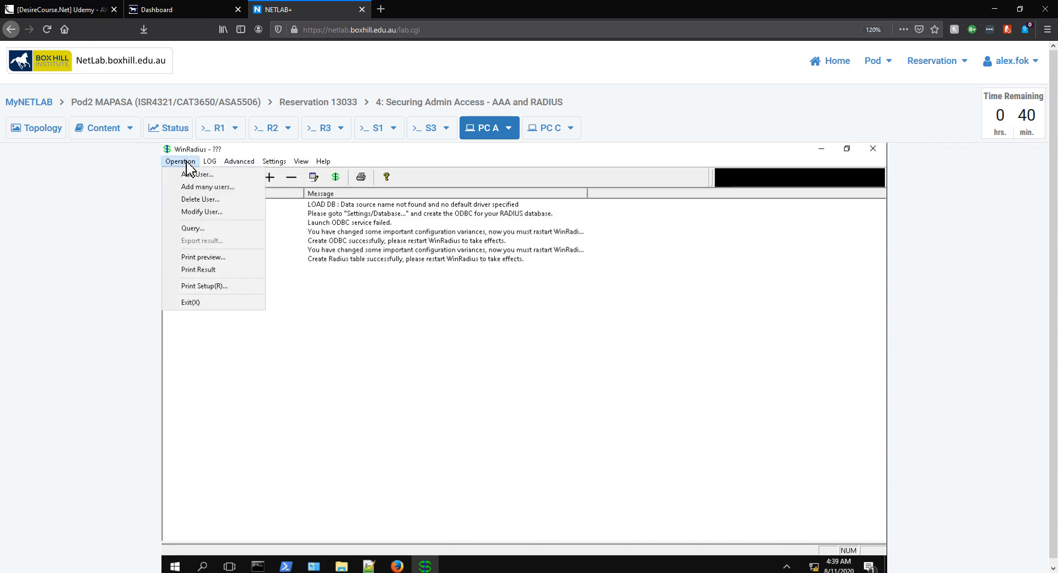
click(206, 307)
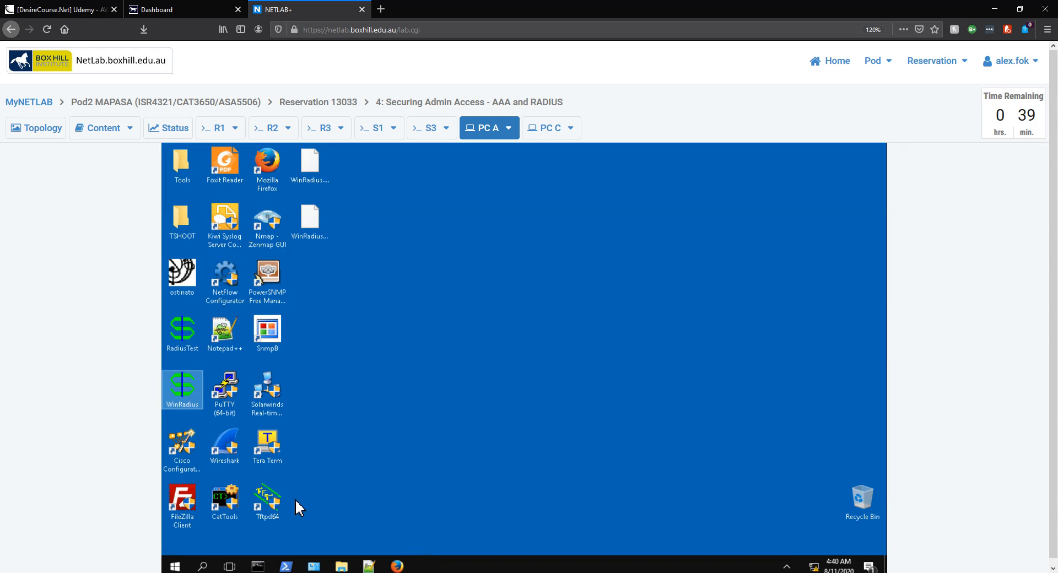
Relaunch WinRadius as administrator and check the RADIUS IP in System settings without changing anything
double_click(192, 392)
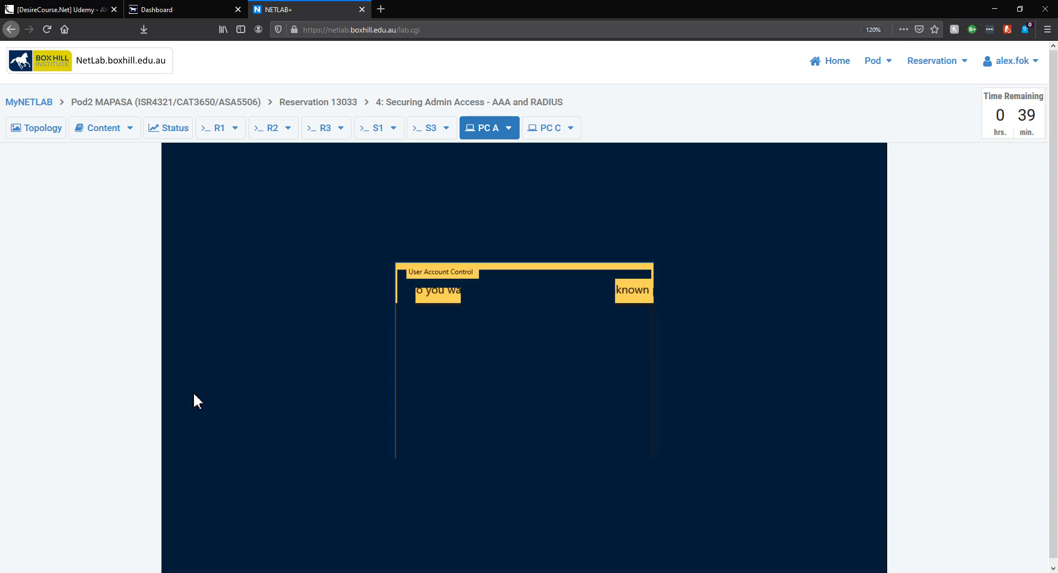
click(463, 435)
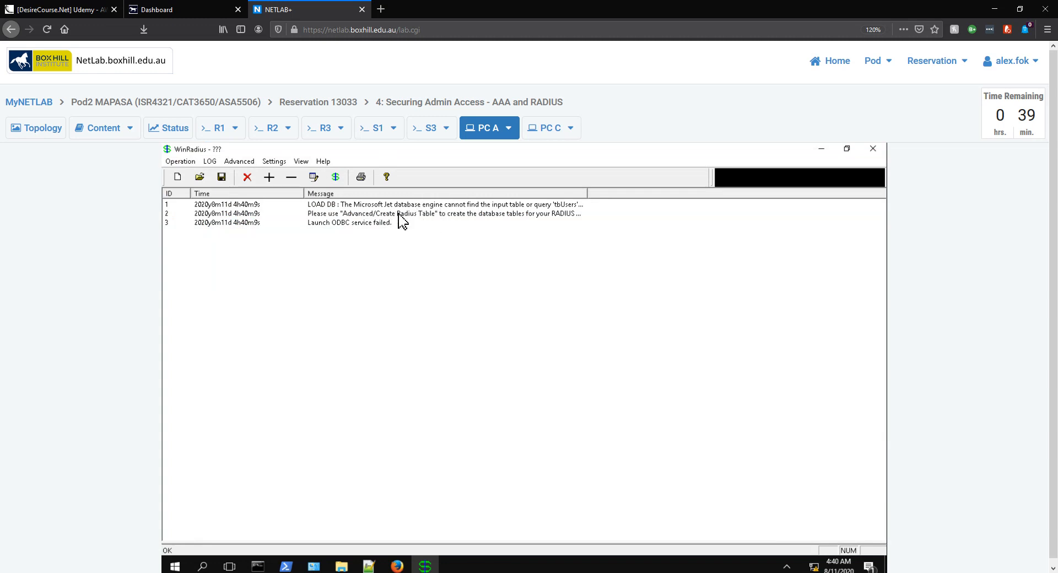
click(283, 162)
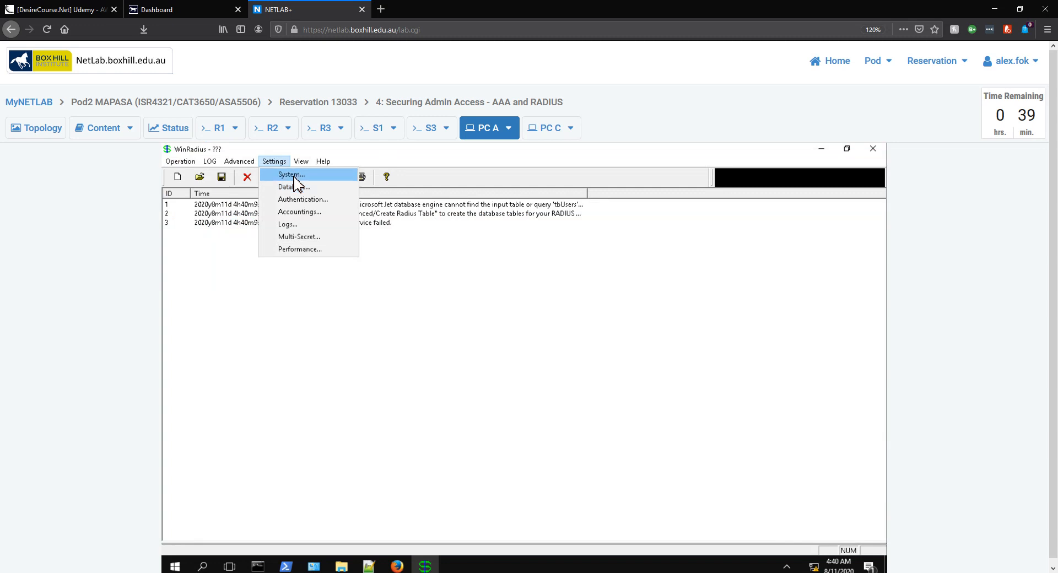
click(292, 174)
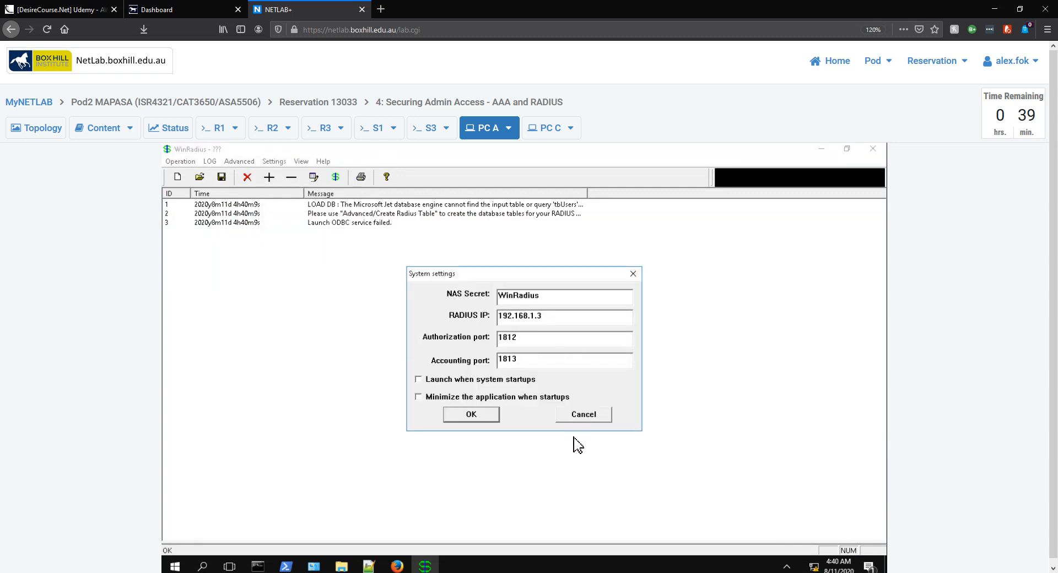
click(568, 421)
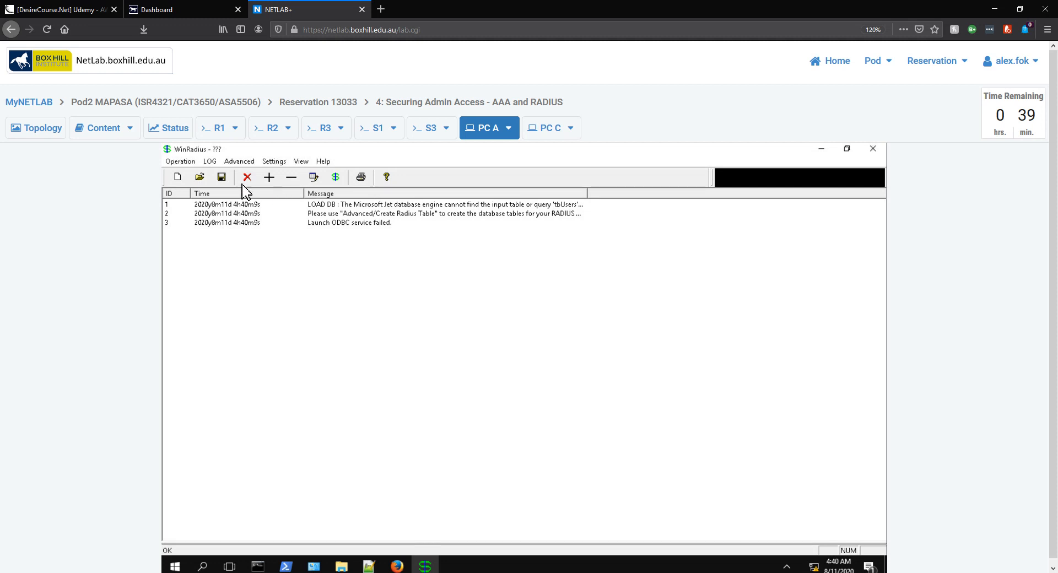
Configure the ODBC data source automatically in Database settings, then create the RADIUS tables
click(278, 161)
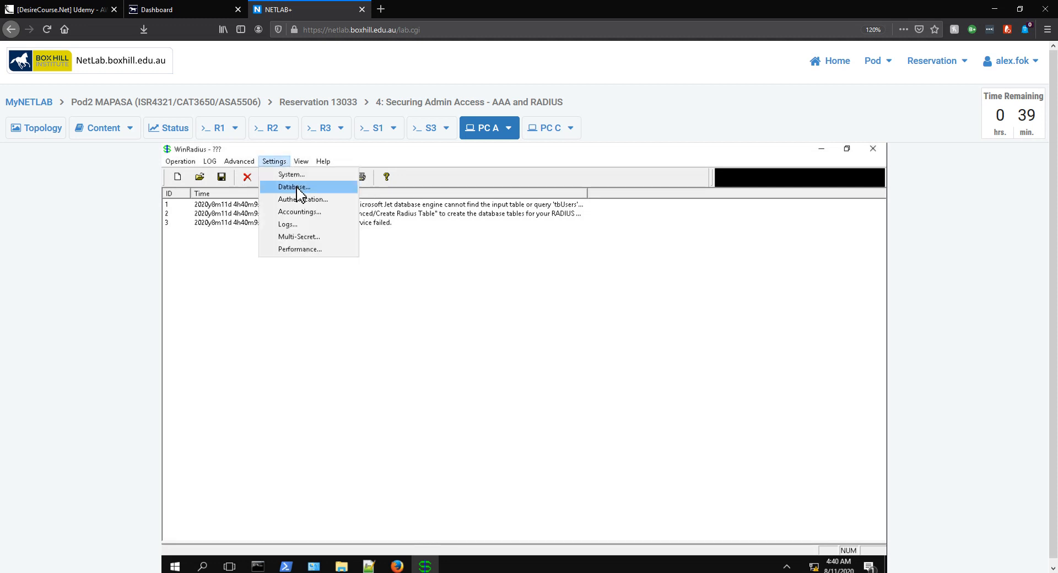
click(296, 189)
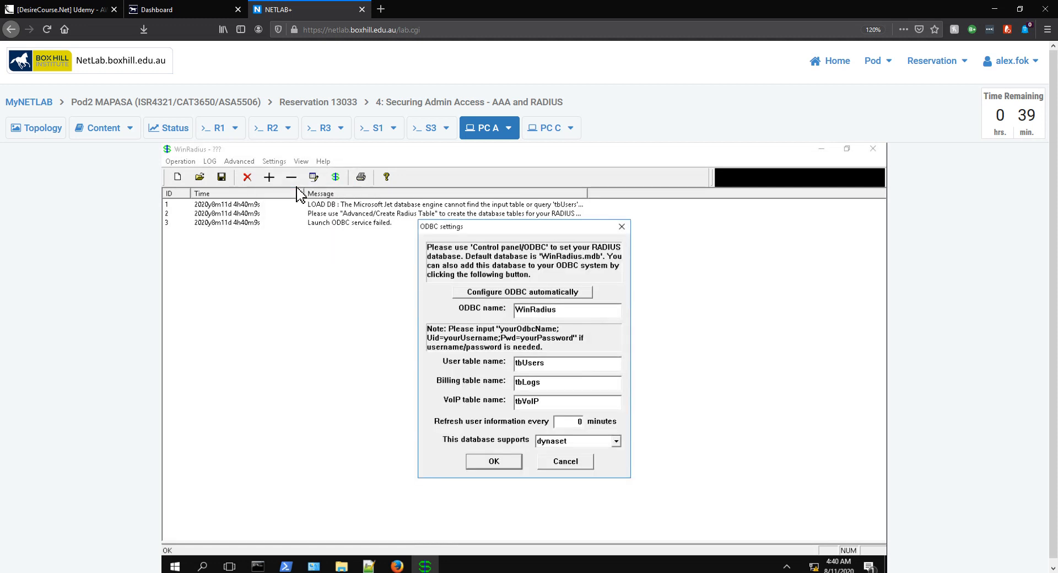
click(502, 294)
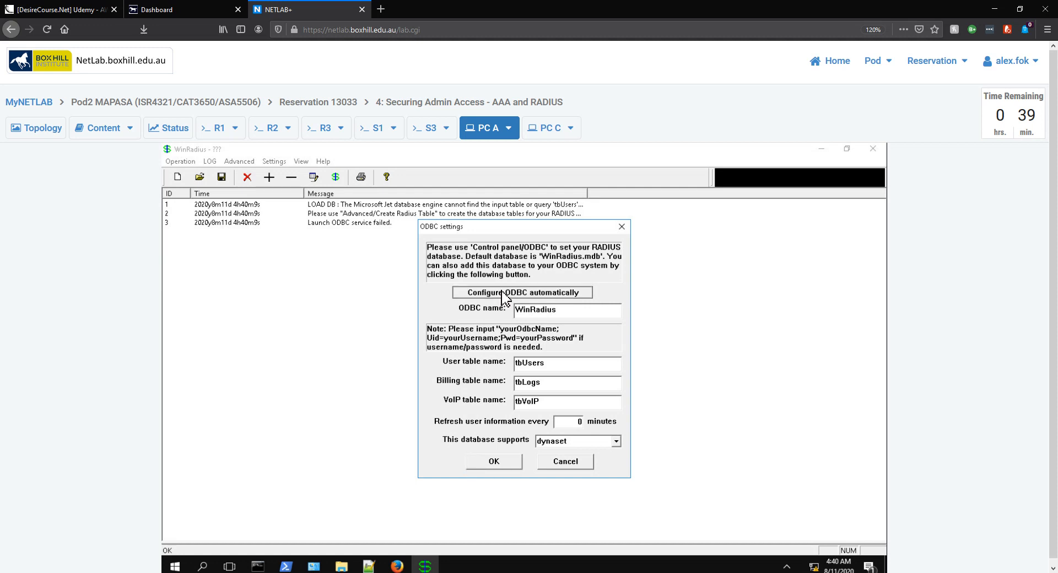
click(502, 465)
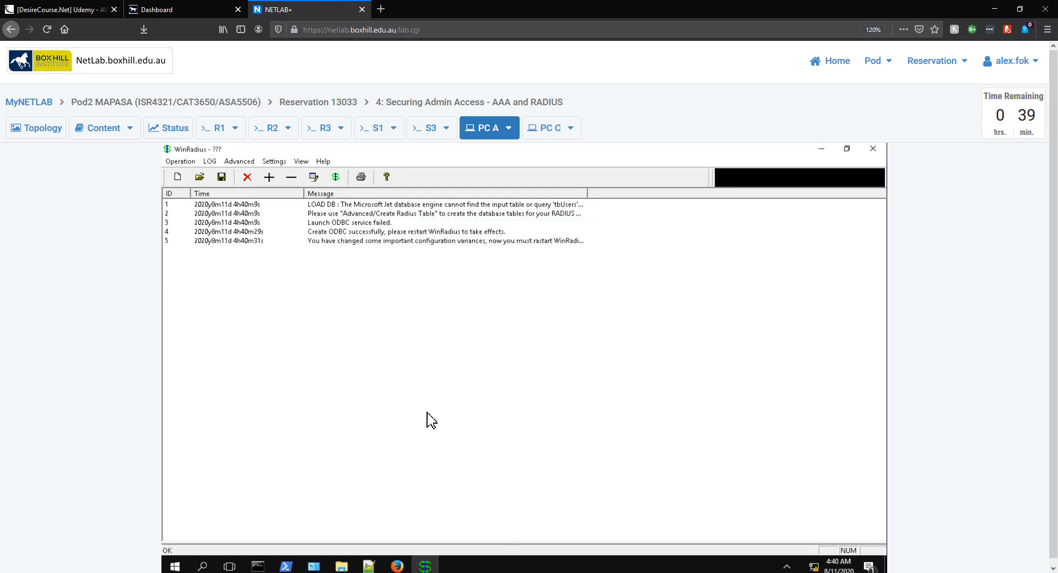
click(246, 163)
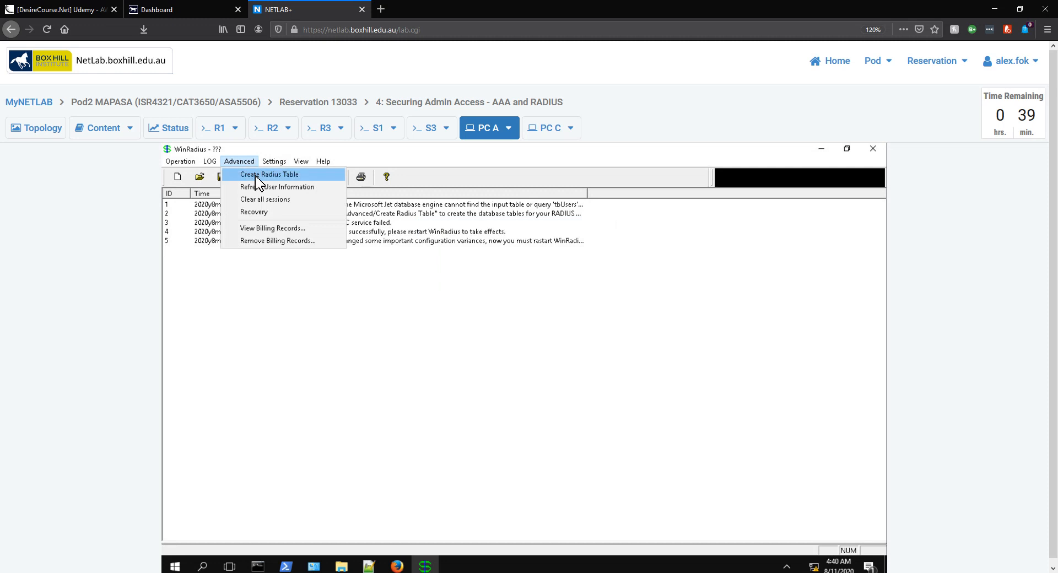
click(258, 177)
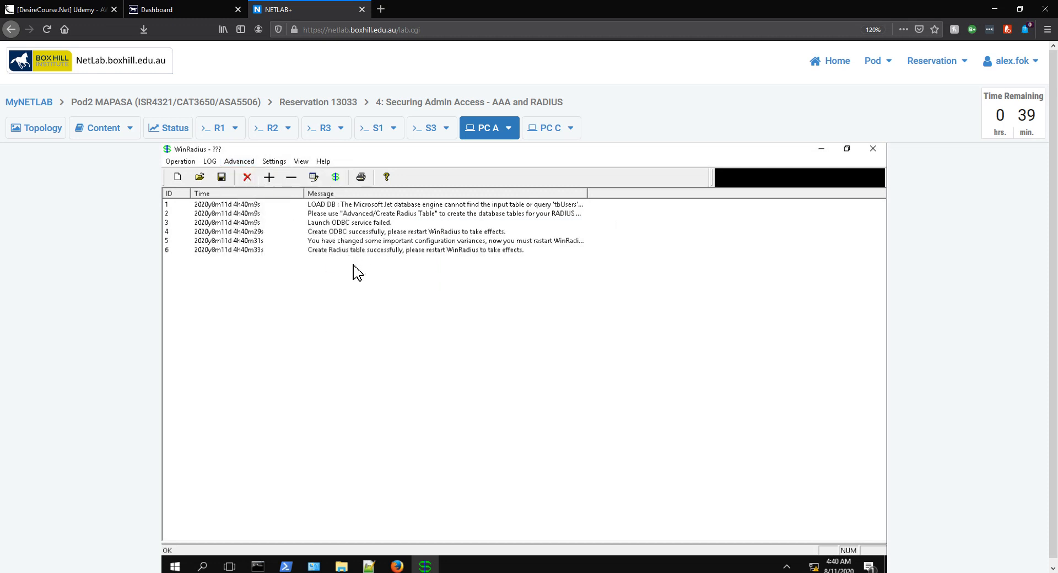
click(180, 161)
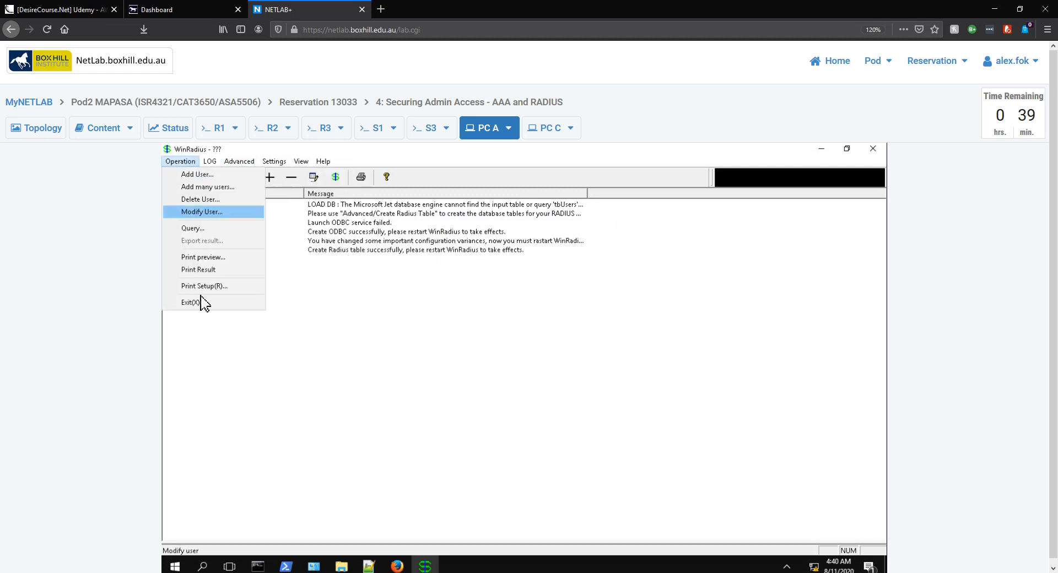
Exit and relaunch WinRadius as administrator so it runs on ports 1812/1813 with 0 users
click(203, 303)
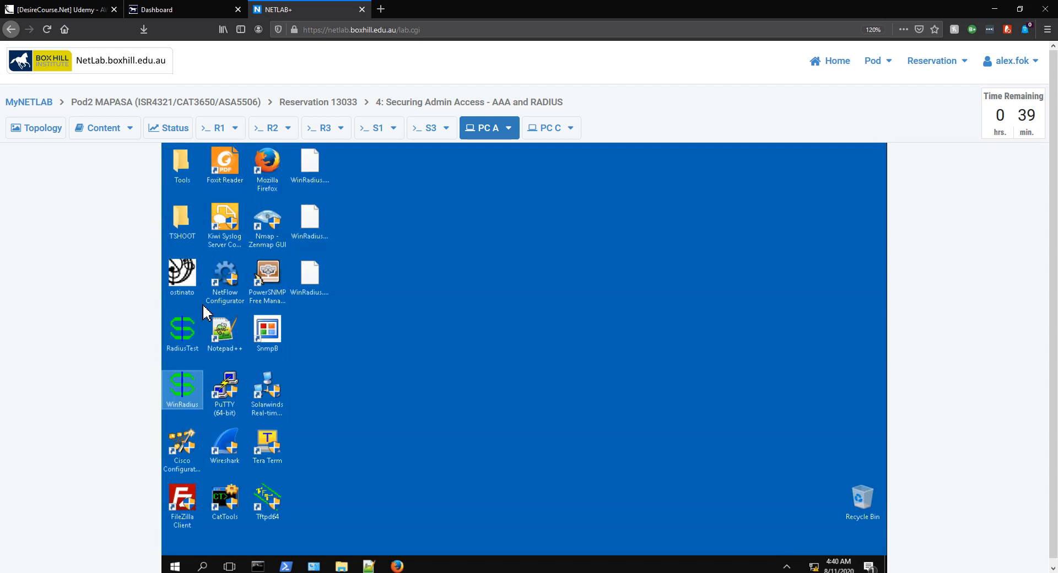
double_click(178, 392)
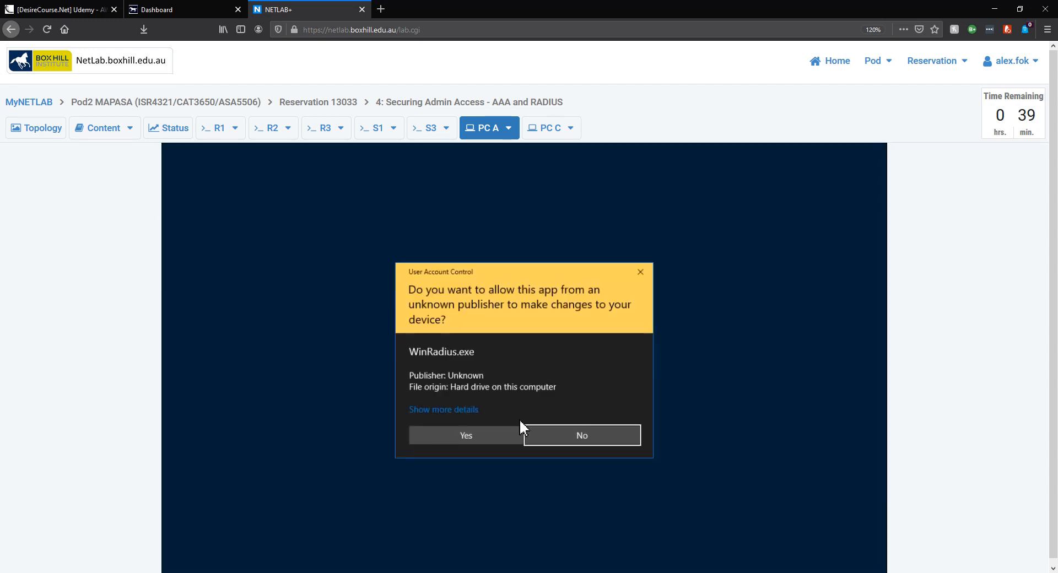
click(488, 437)
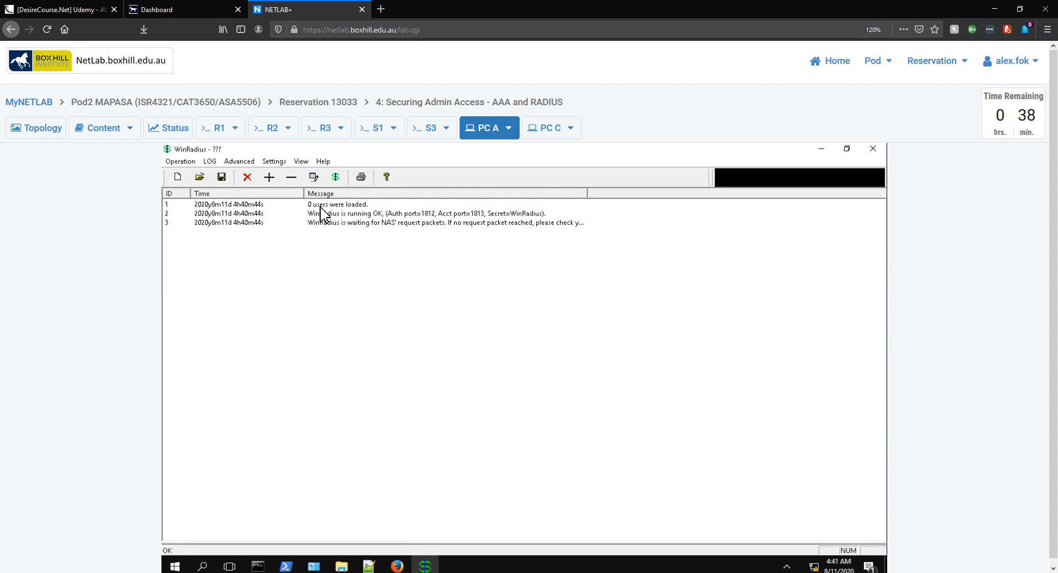
Add the RADIUS user 'test' with its password, getting 'Add user successfully' in the log
click(270, 182)
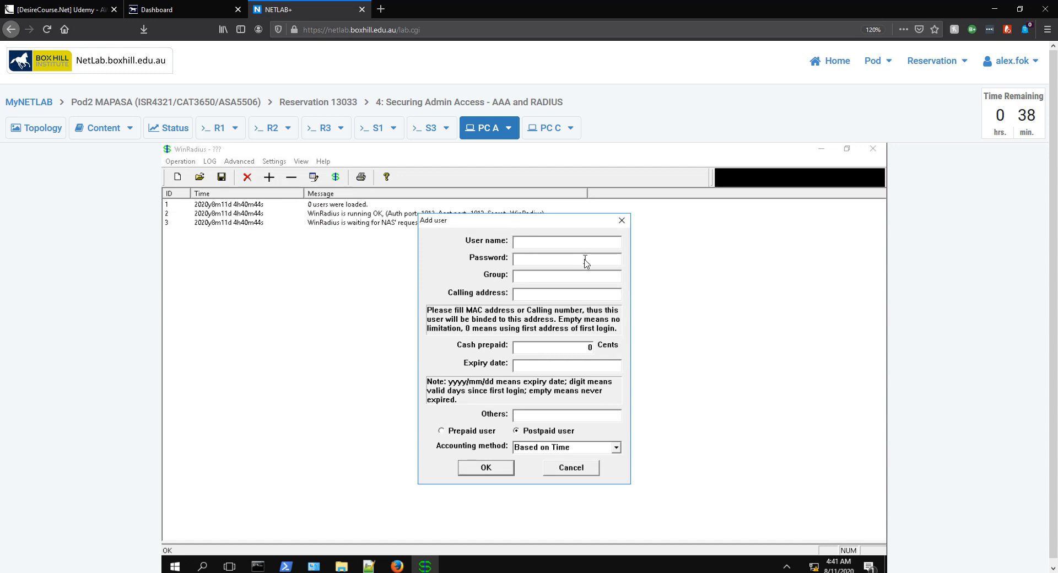
text(testtest)
click(488, 468)
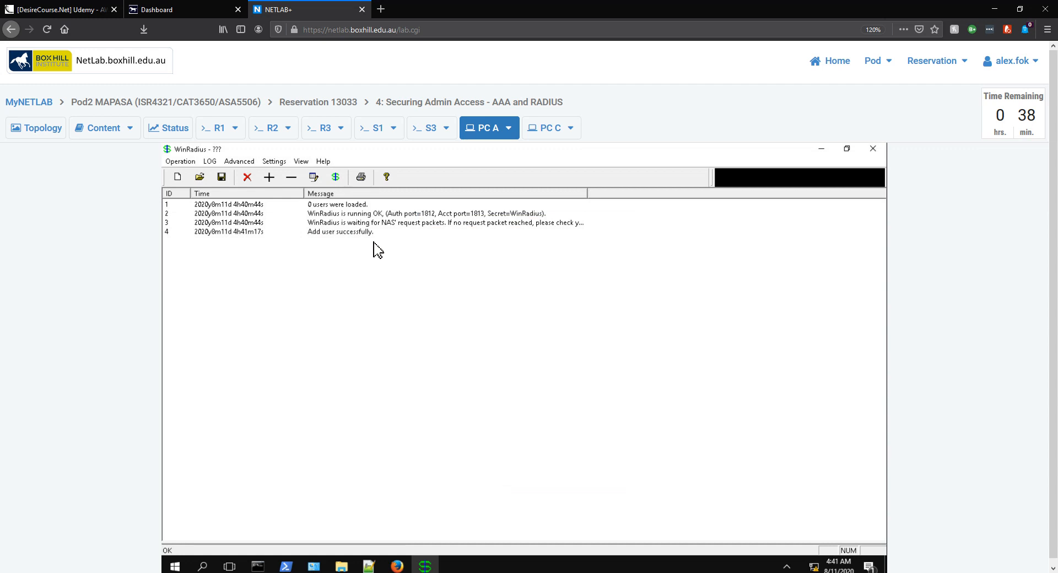
click(196, 163)
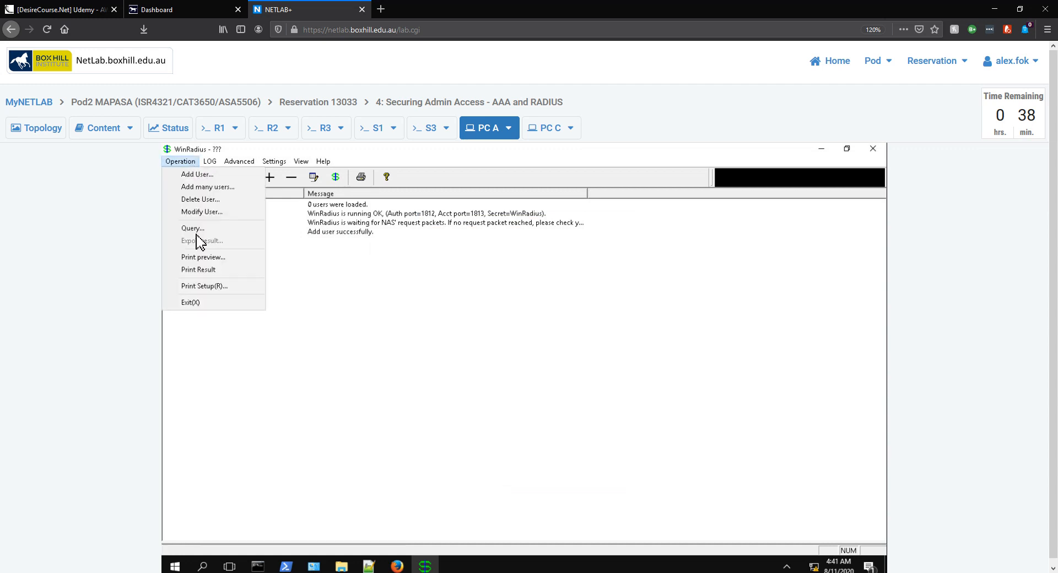
Restart WinRadius as administrator to load 1 user, then restore its window and move it right
click(205, 303)
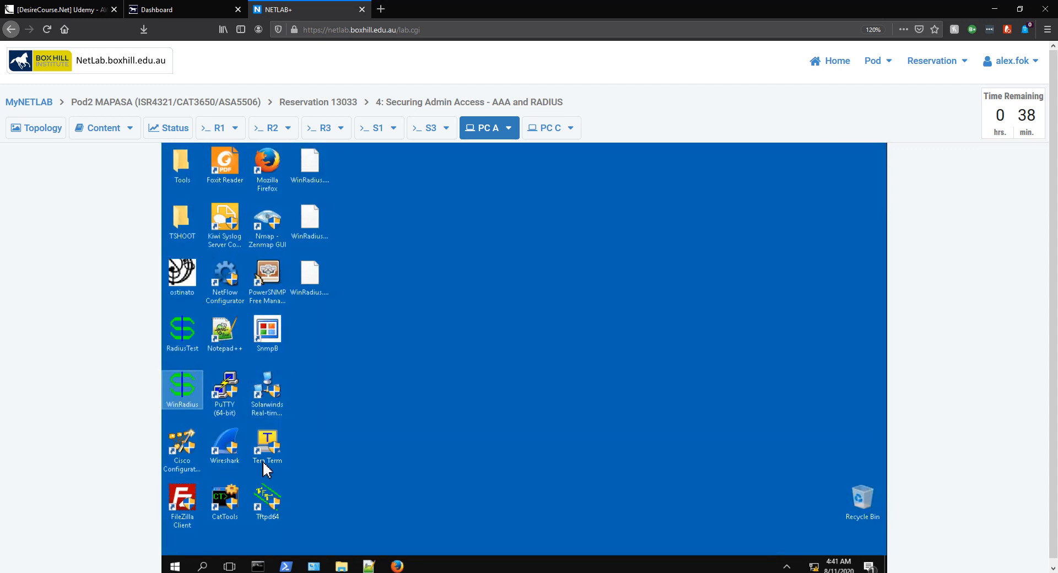
double_click(188, 395)
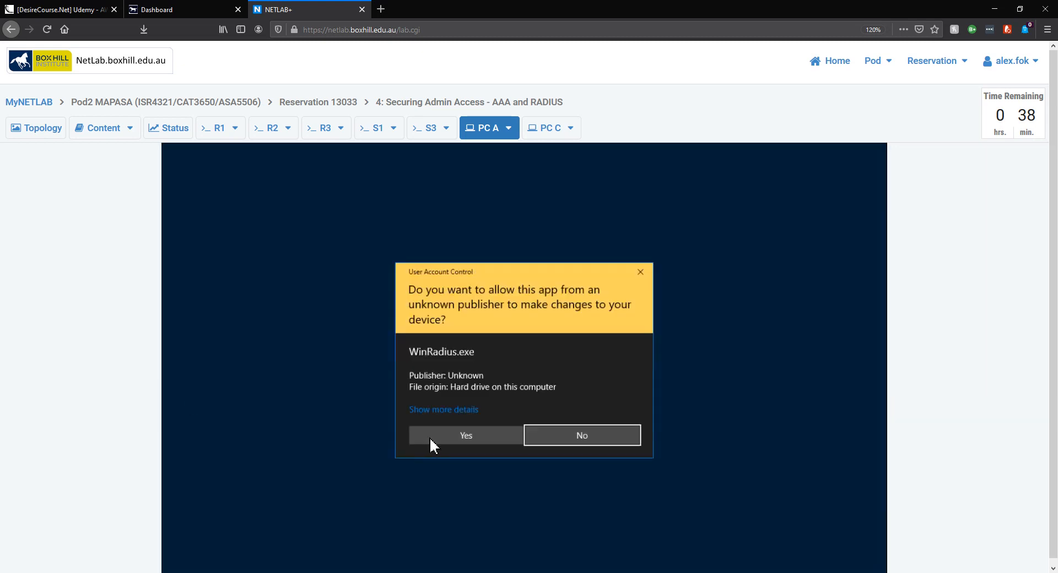
click(433, 439)
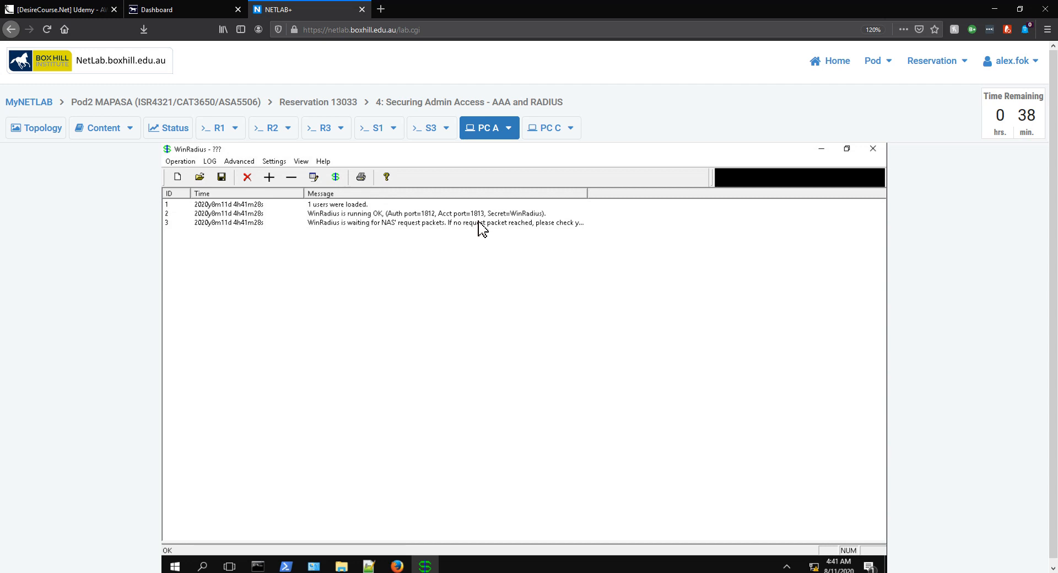
click(846, 150)
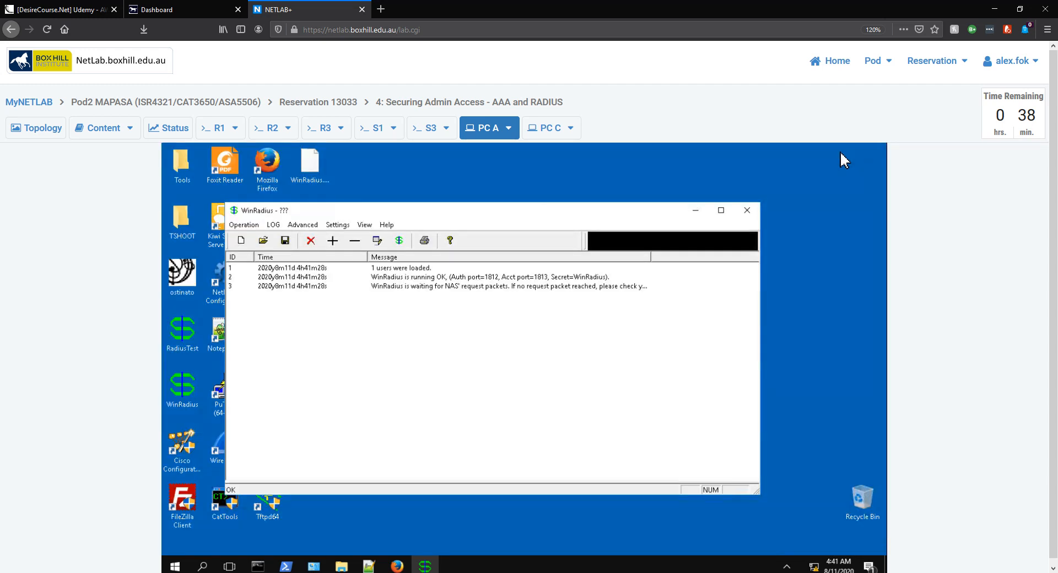
drag(476, 212, 649, 180)
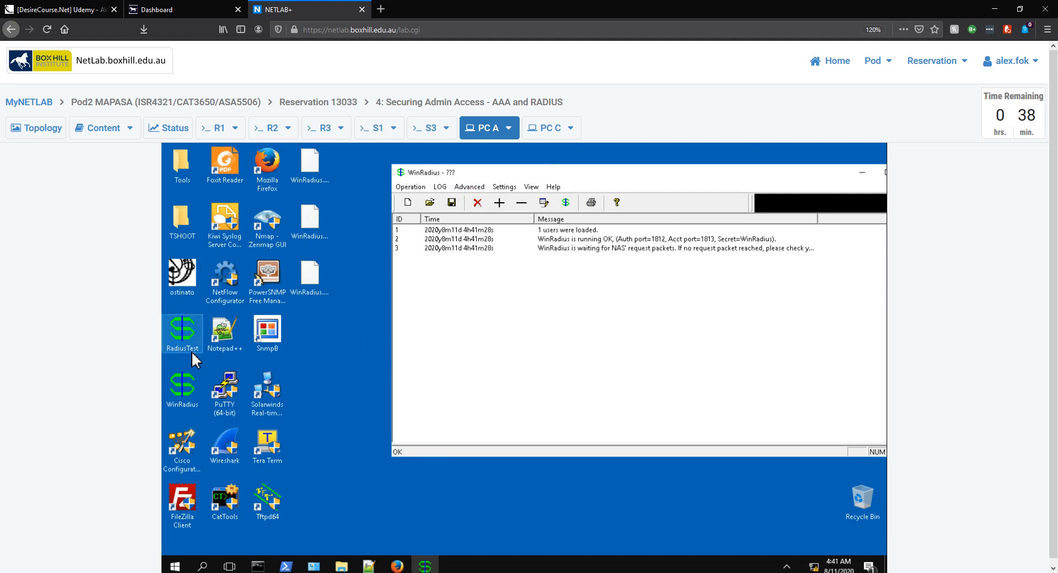
In RadiusTest, send an Access_Request for user 'test' with its password to server 192.168.1.3
double_click(189, 343)
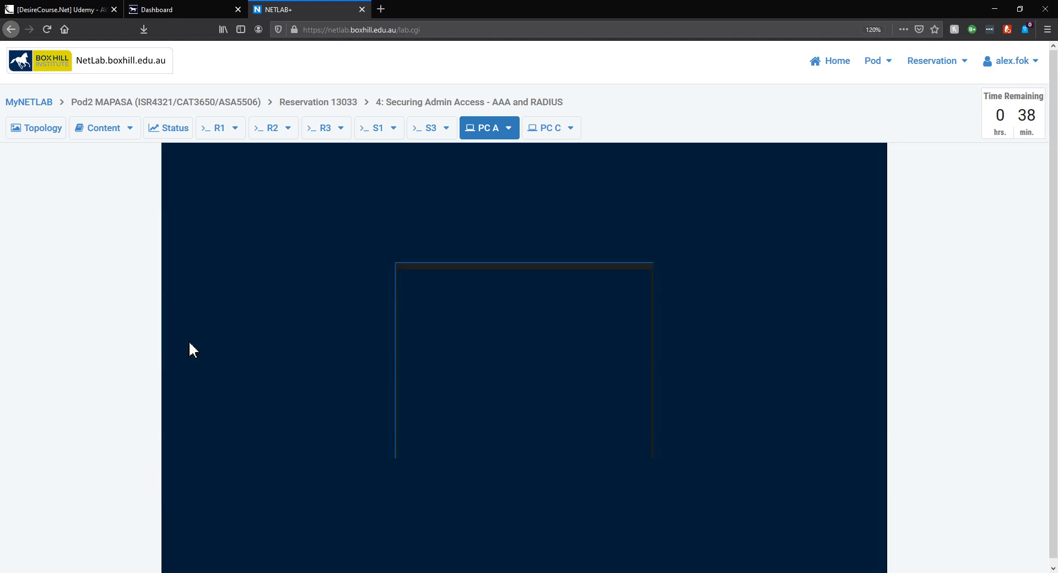
click(461, 433)
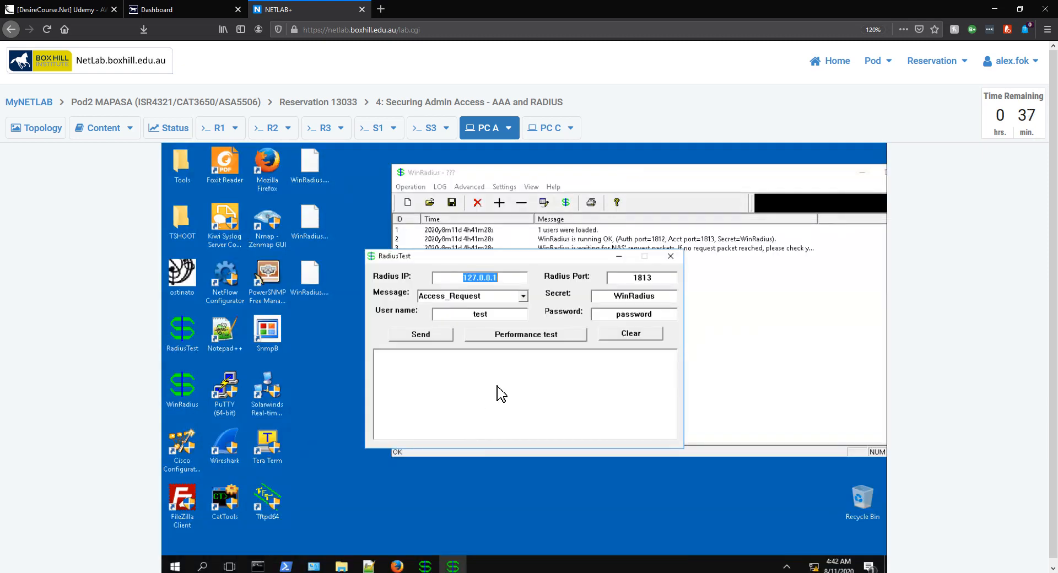
text(192.168.1.3)
key(Tab)
key(Tab)
key(Tab)
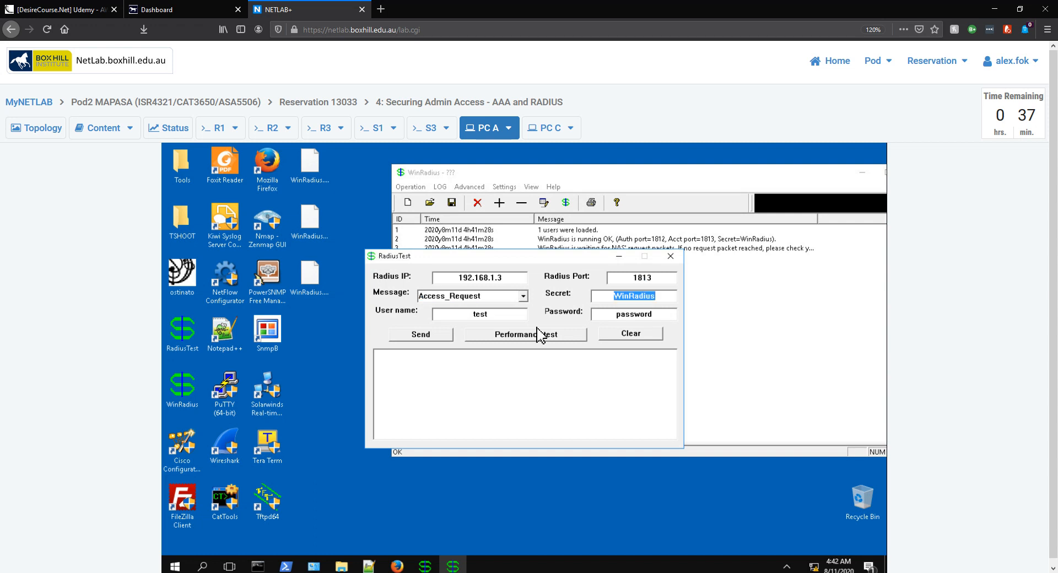
click(666, 297)
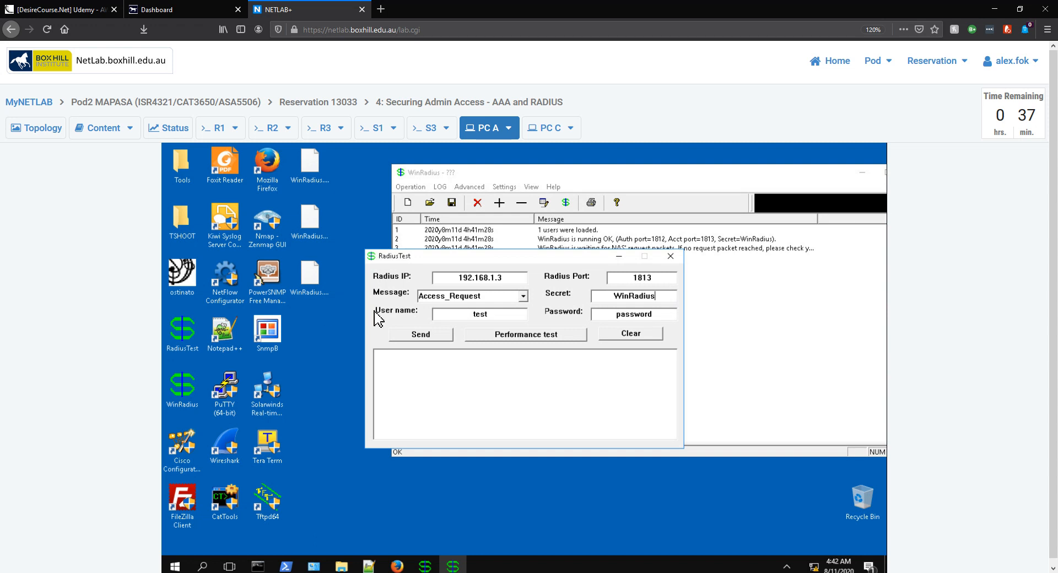
double_click(481, 316)
double_click(619, 315)
text(test)
click(422, 336)
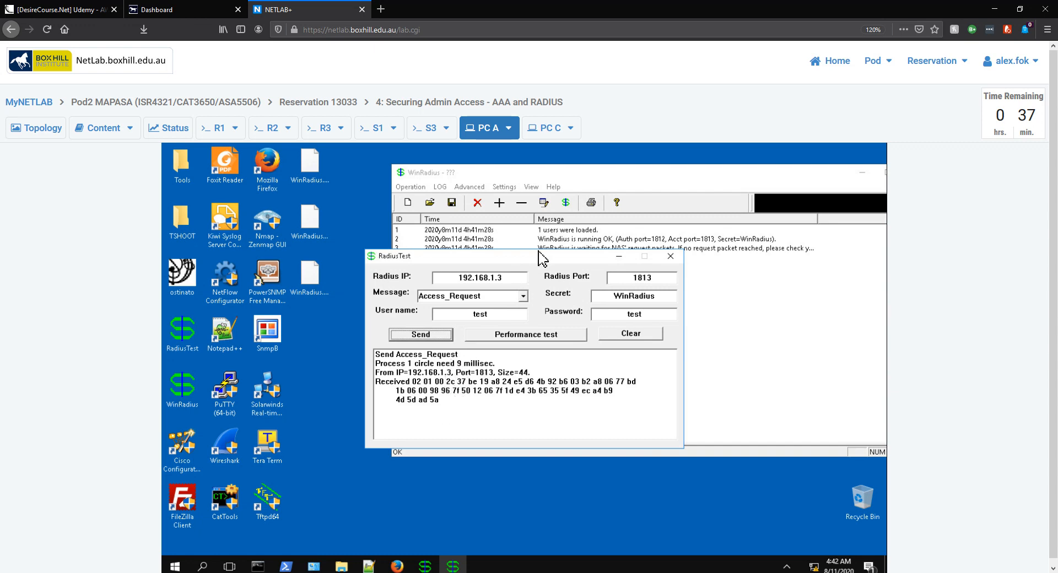
Close the RadiusTest client and move WinRadius lower left, its log showing 'test' authenticated OK
drag(540, 258, 385, 339)
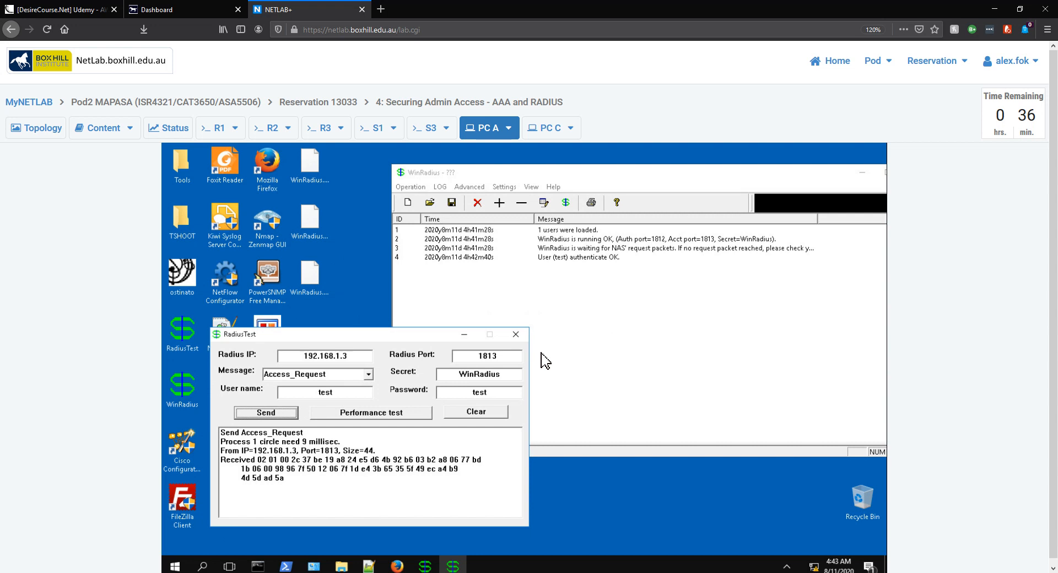
click(517, 335)
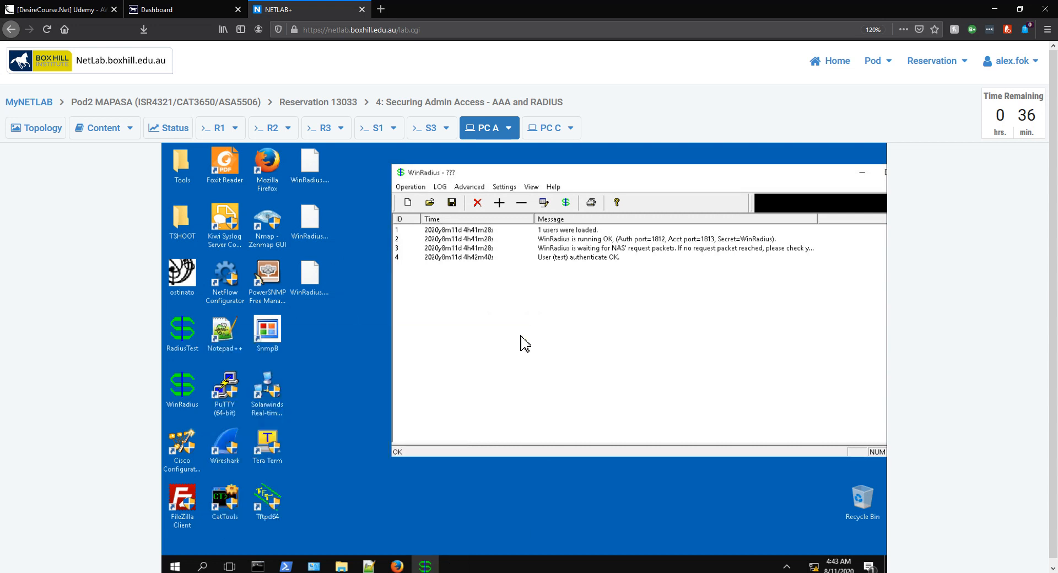
drag(566, 175, 458, 257)
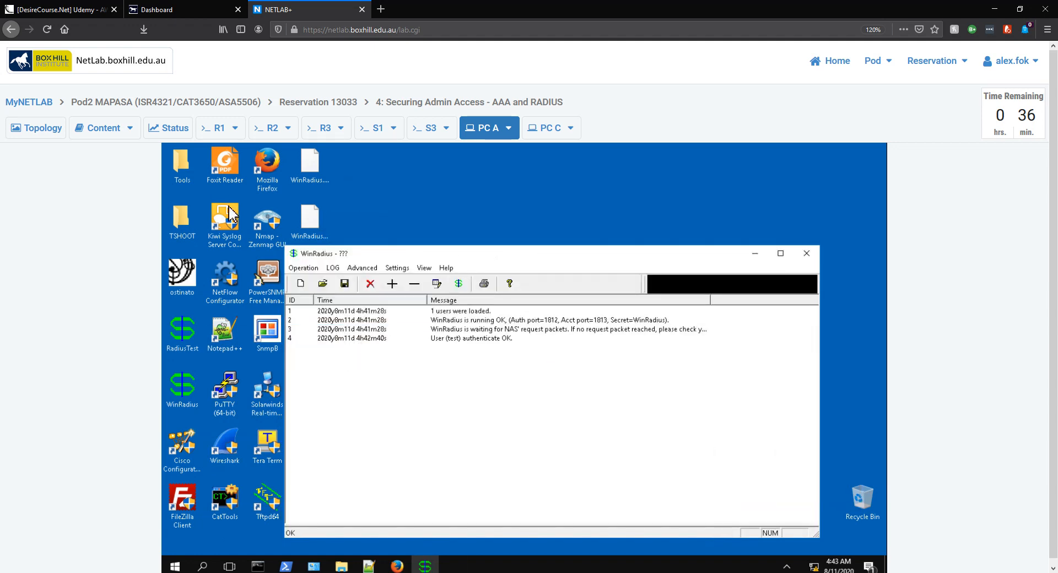